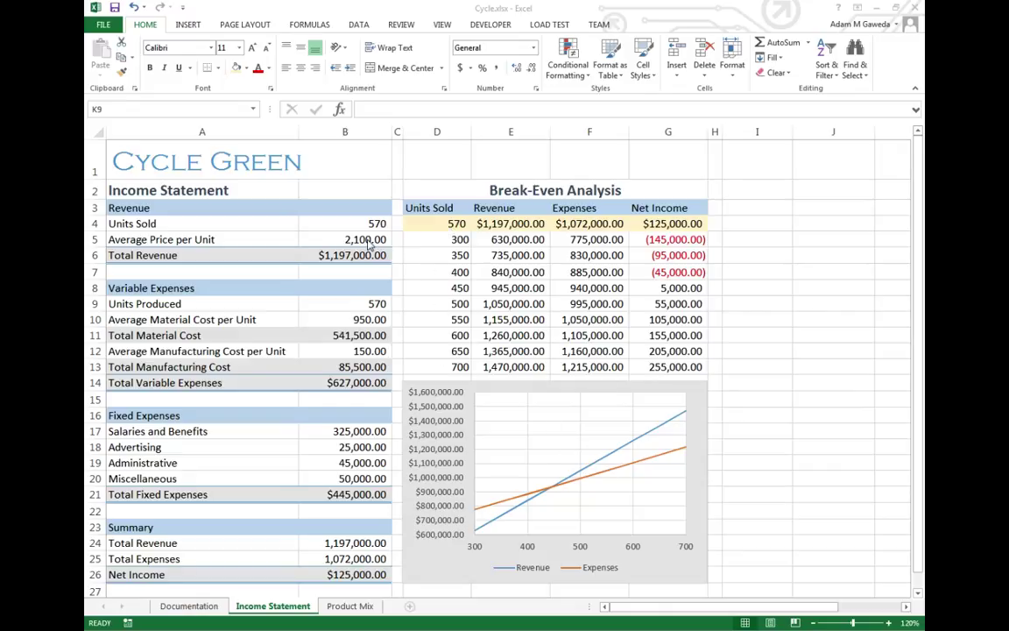
- Try an average price per unit of 2,000, then restore it to 2,100
click(361, 241)
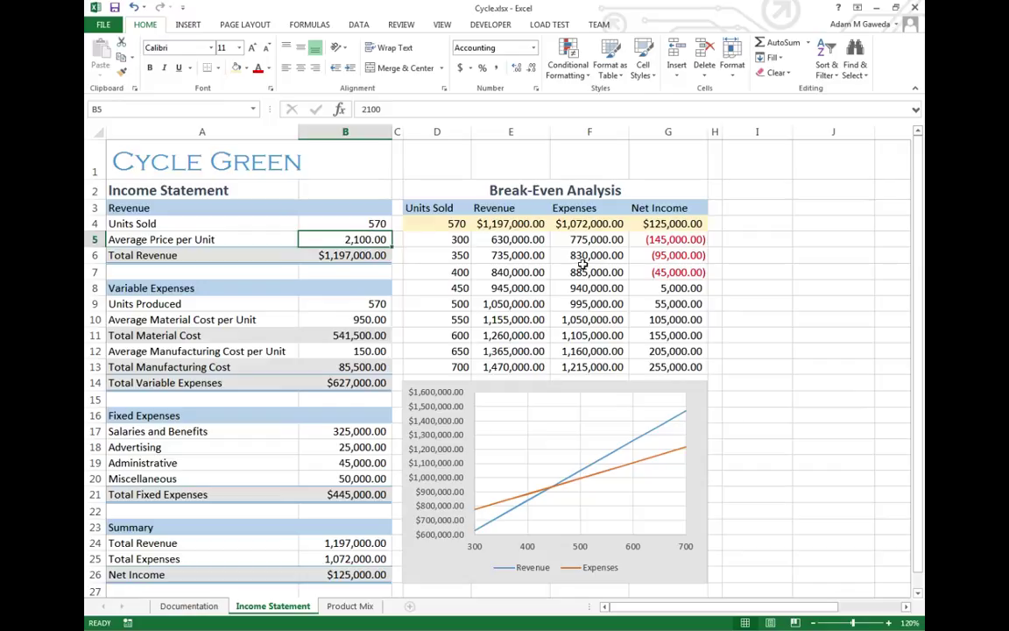
text(2)
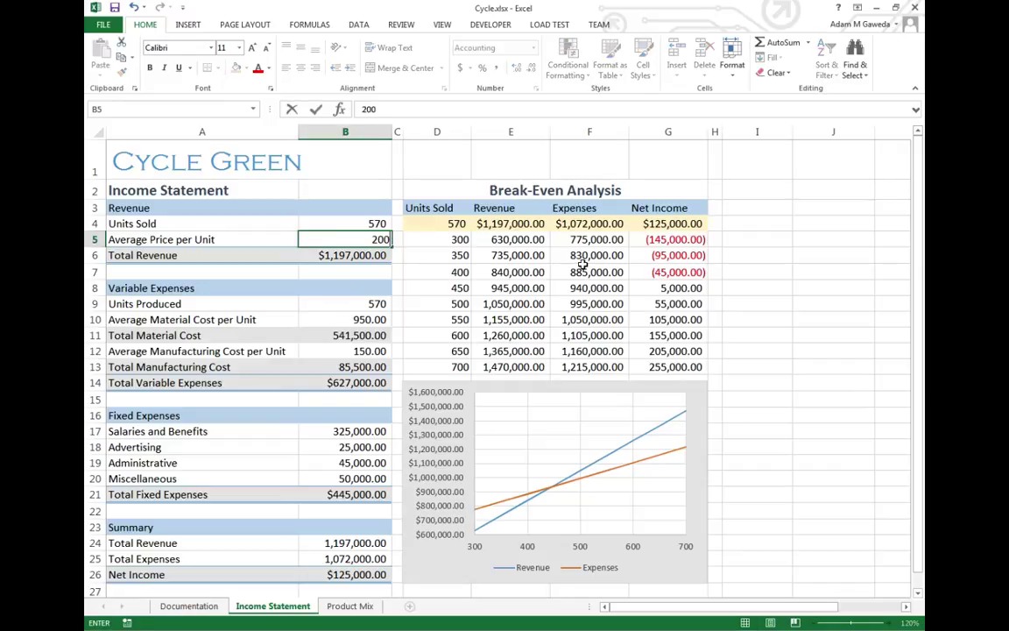
text(0)
key(Return)
key(Up)
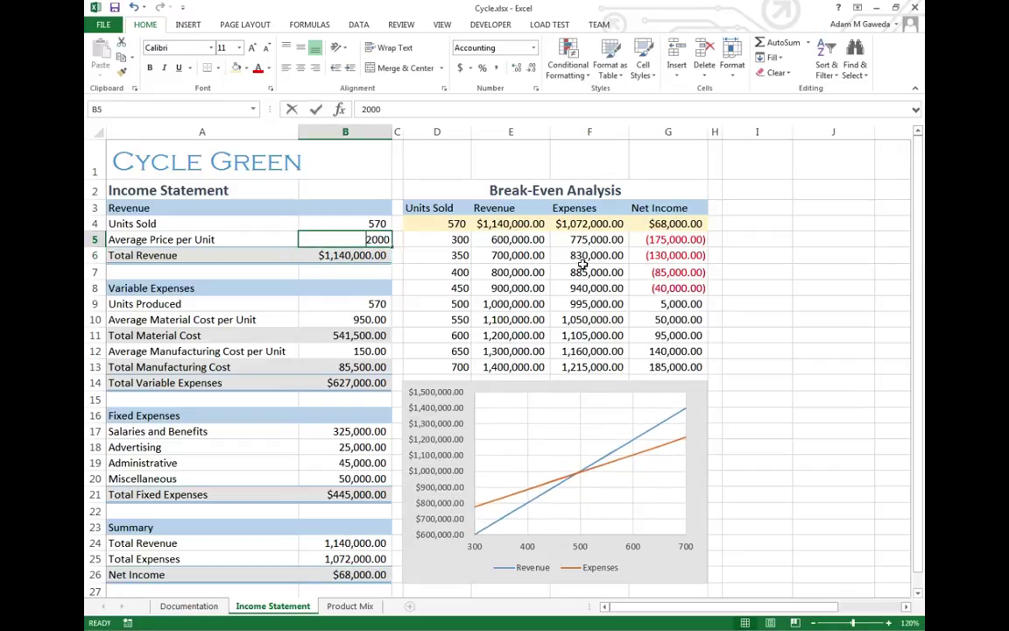
text(210)
key(BackSpace)
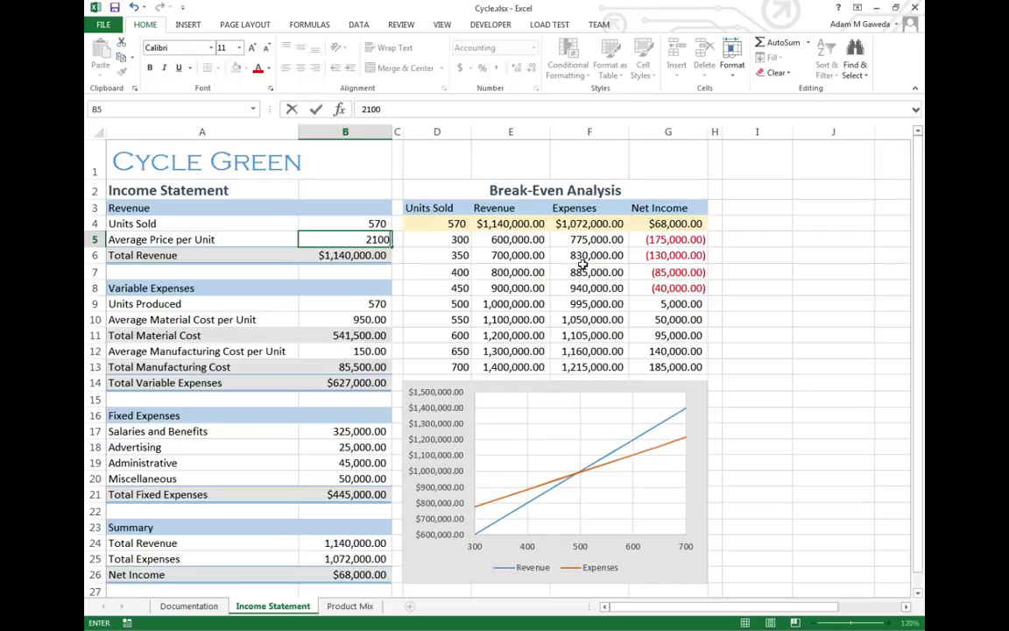
key(Return)
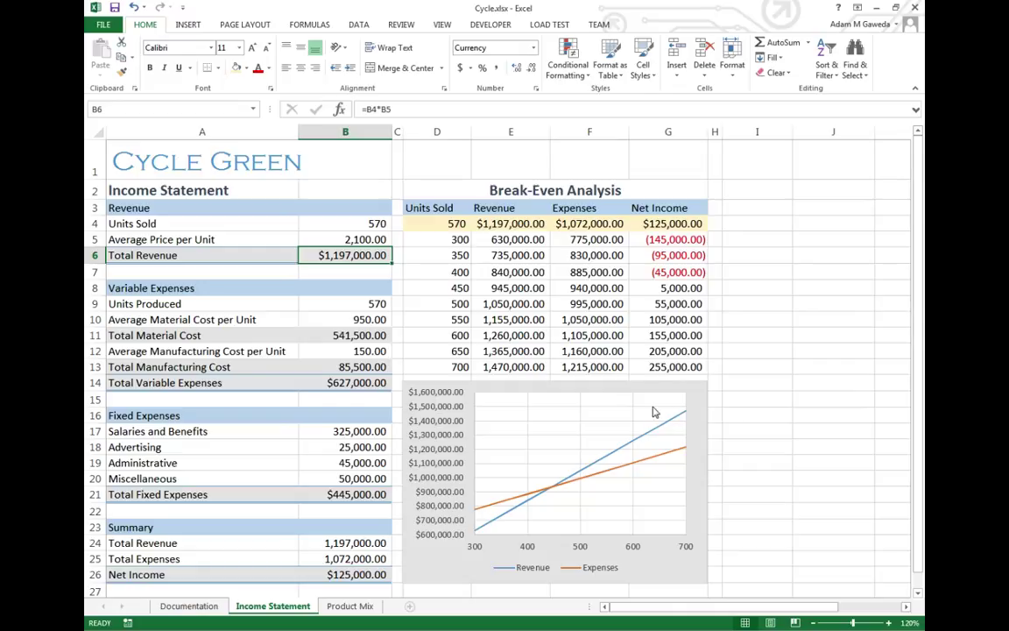
click(906, 606)
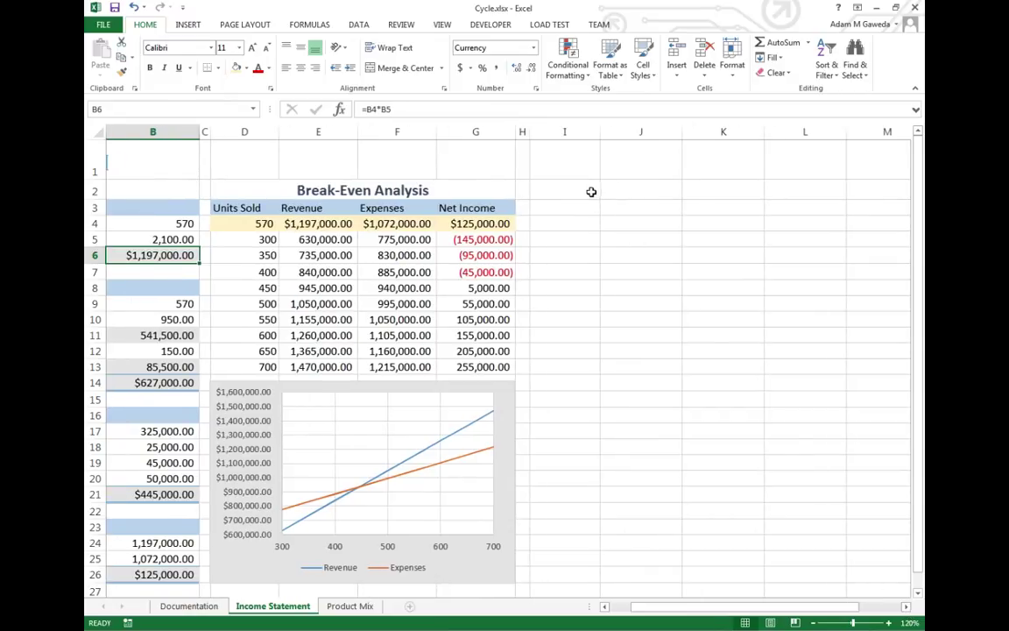
- Enter 'Net Income Analysis' in I2, styled like the Break-Even heading and merged across I2:N2
click(591, 191)
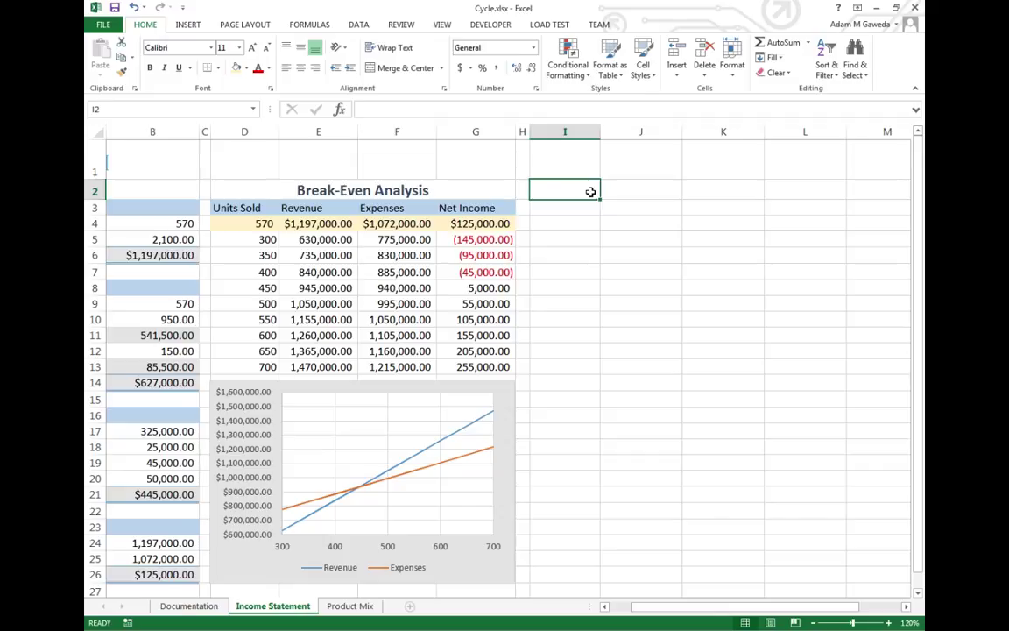
text(Net Inc)
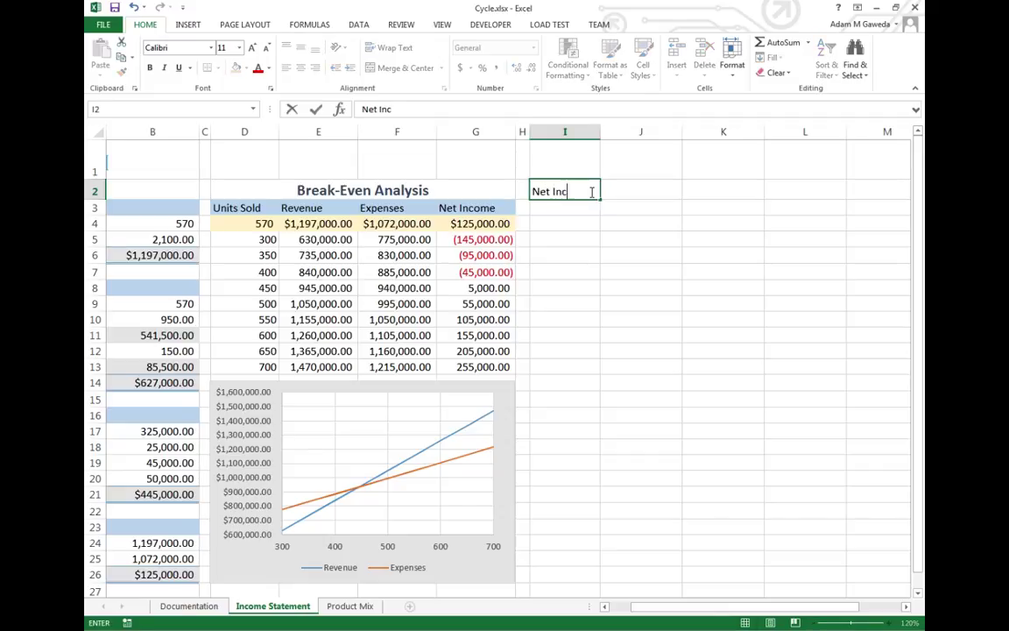
text(ome Analysis)
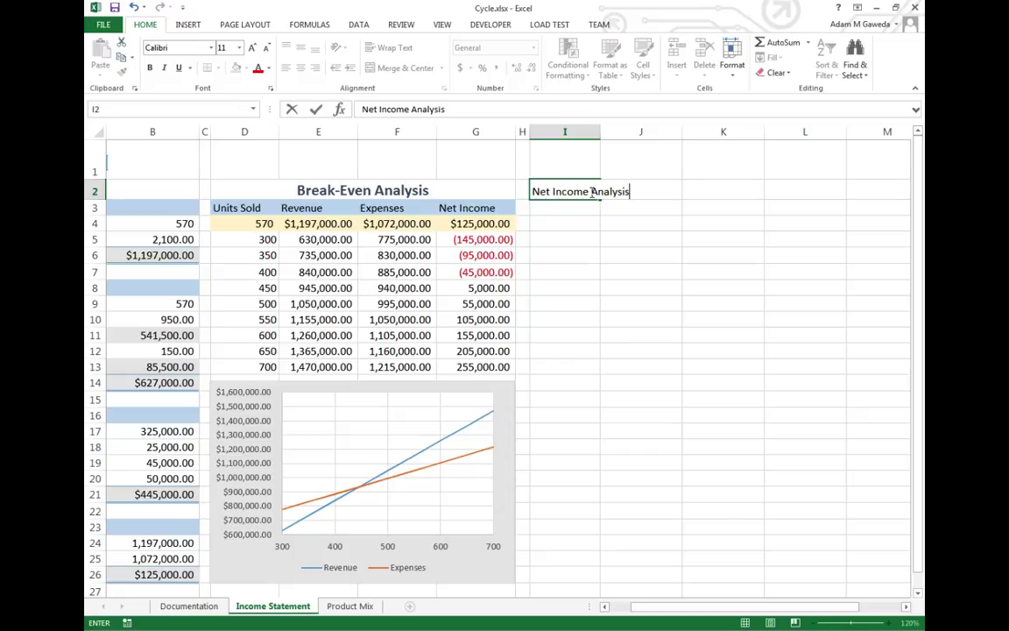
key(Return)
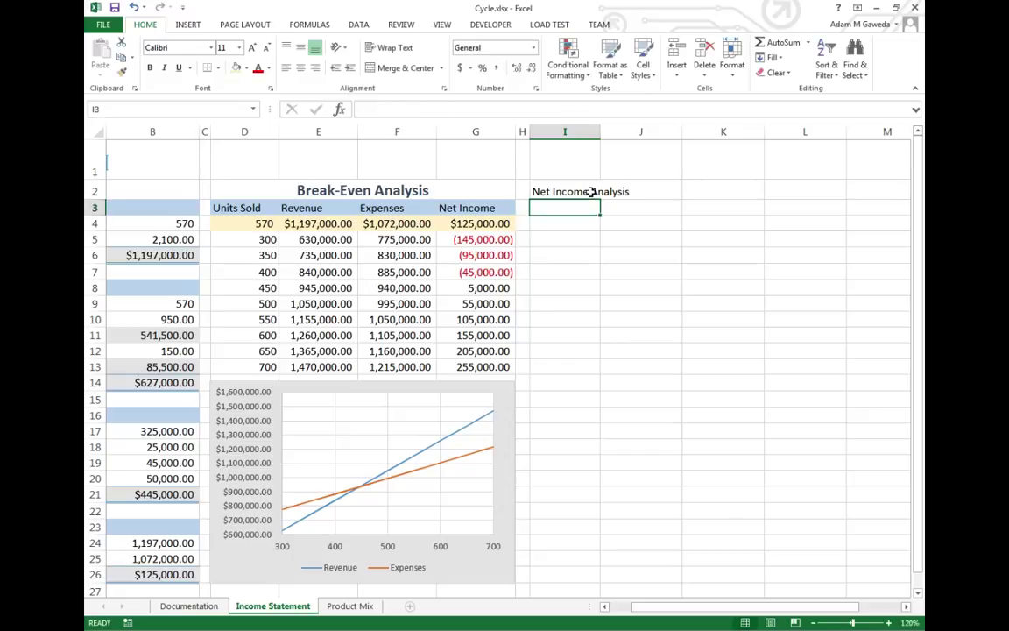
click(363, 184)
click(122, 71)
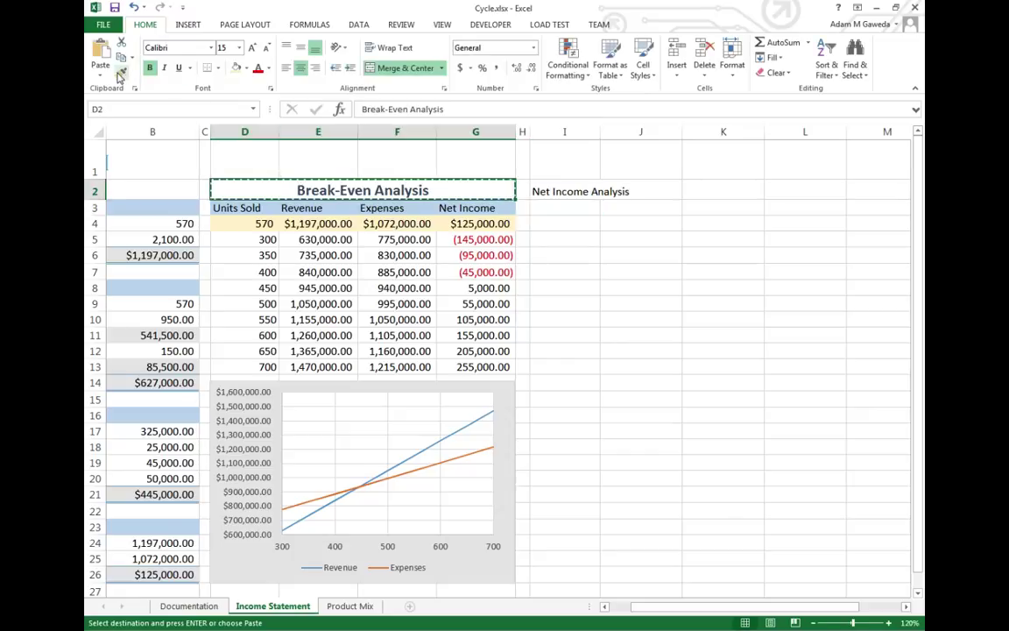
click(576, 190)
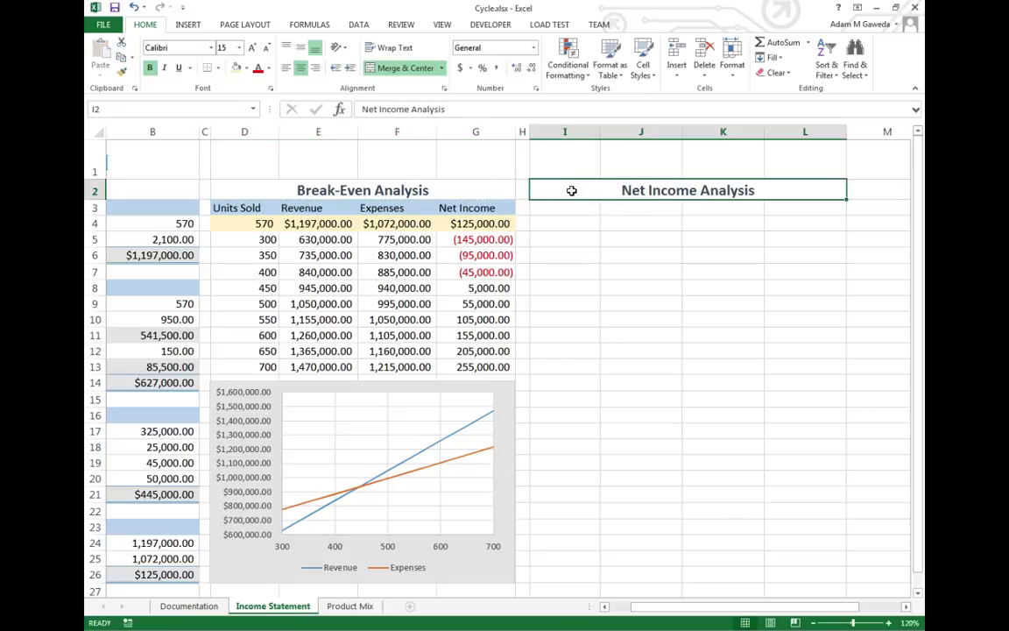
click(905, 606)
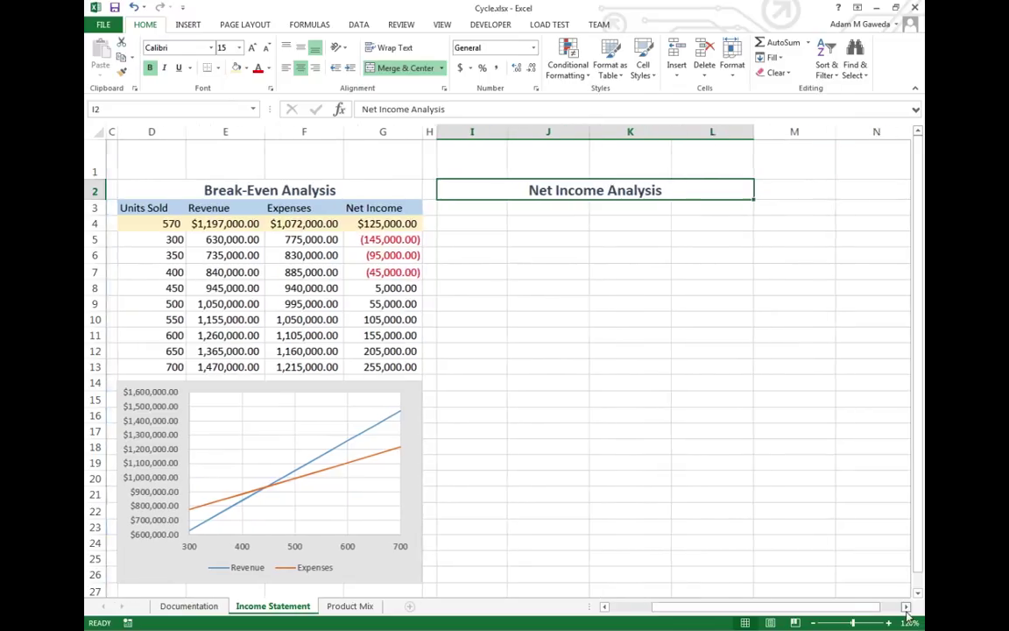
click(372, 68)
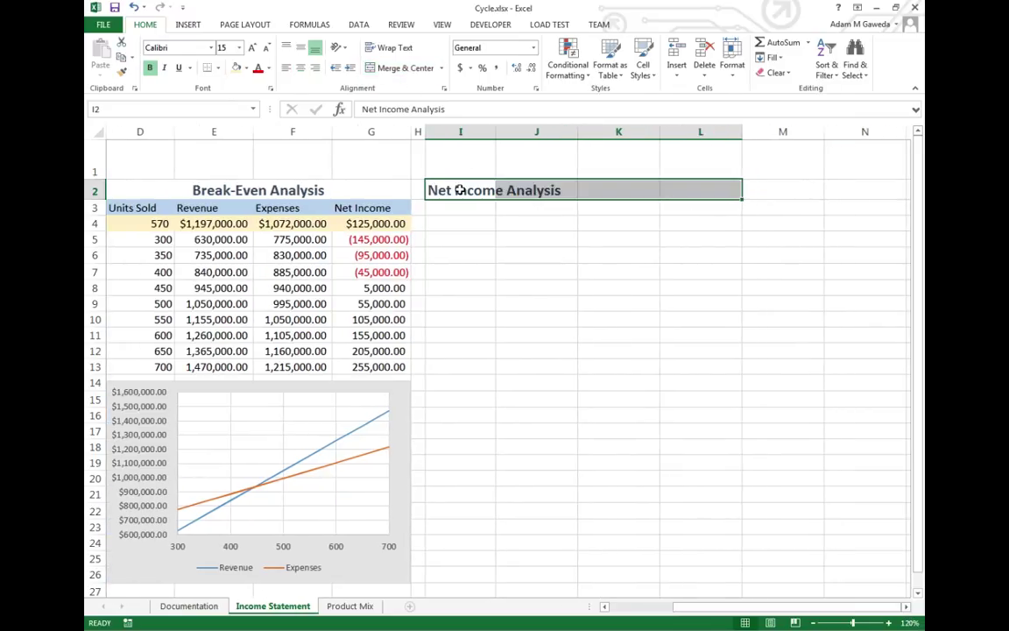
drag(460, 190, 847, 193)
click(401, 68)
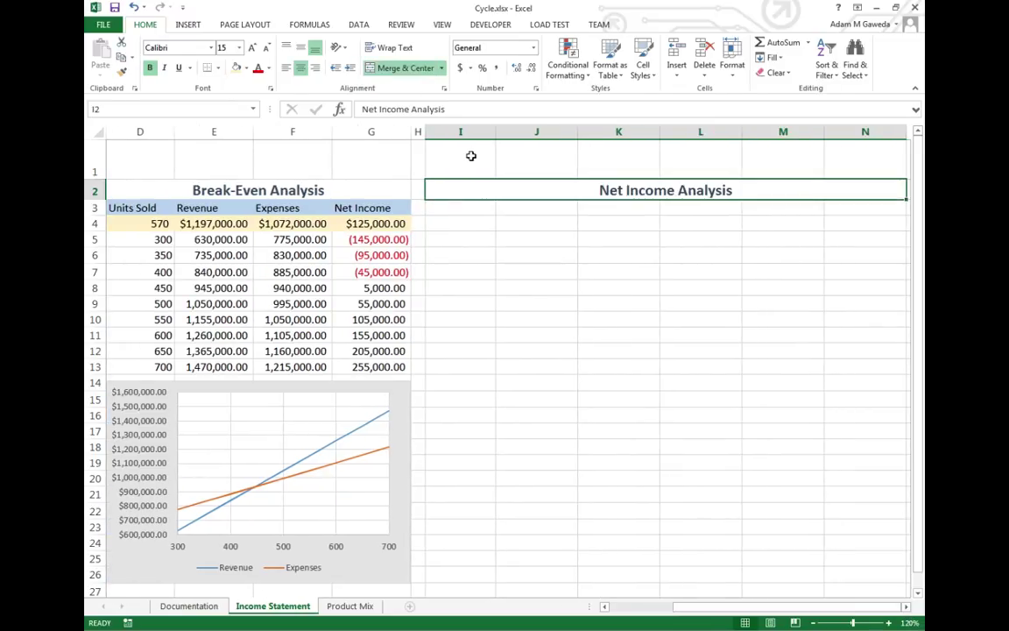
- Merge and center an 'Average Price per Unit' header across I3:N3
click(460, 208)
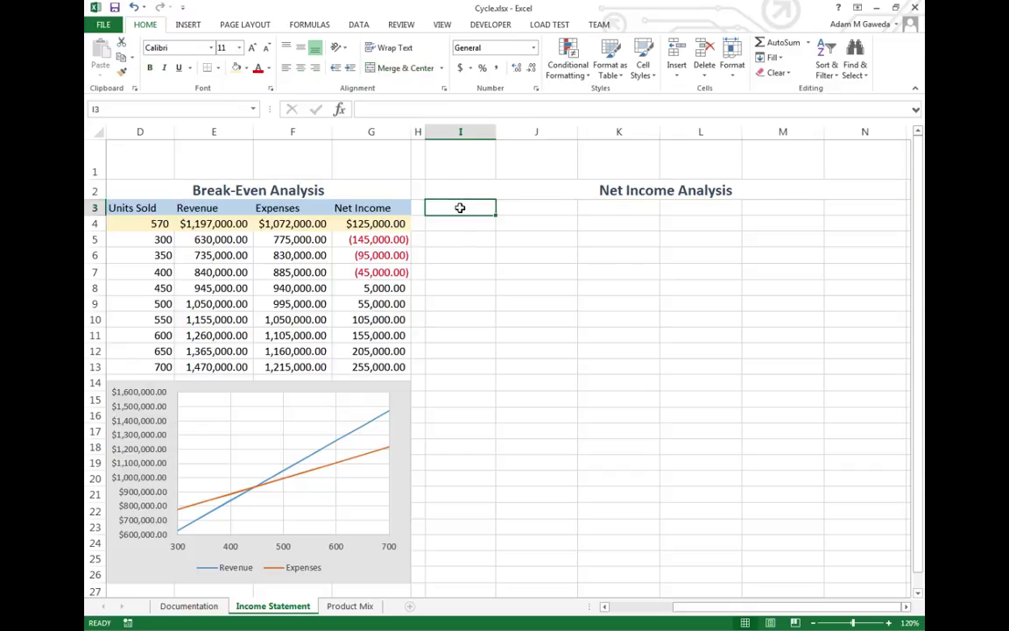
text(Avera)
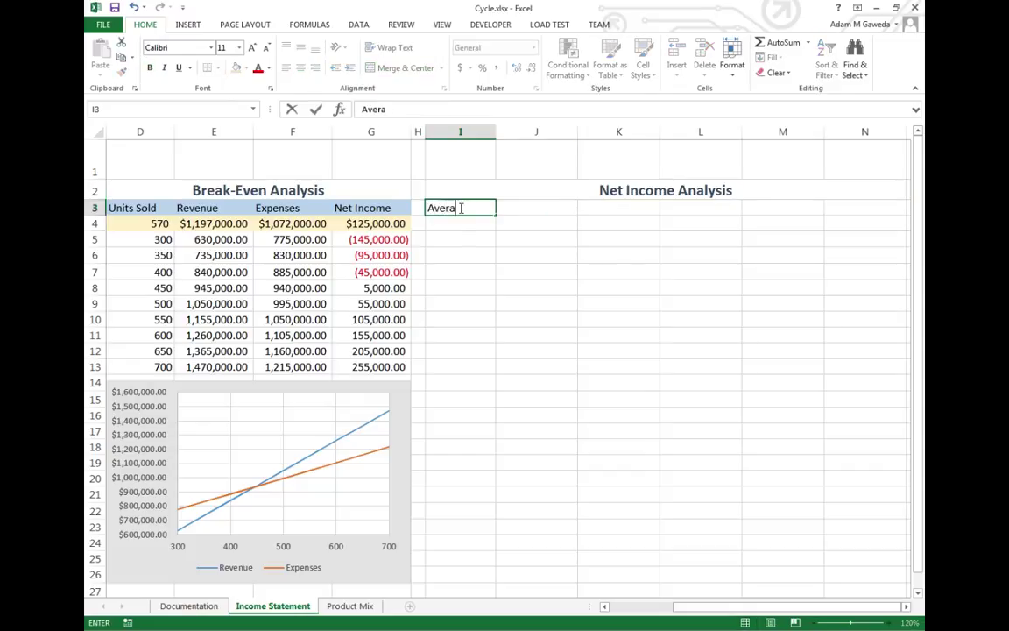
text(ge P)
text(rice pe)
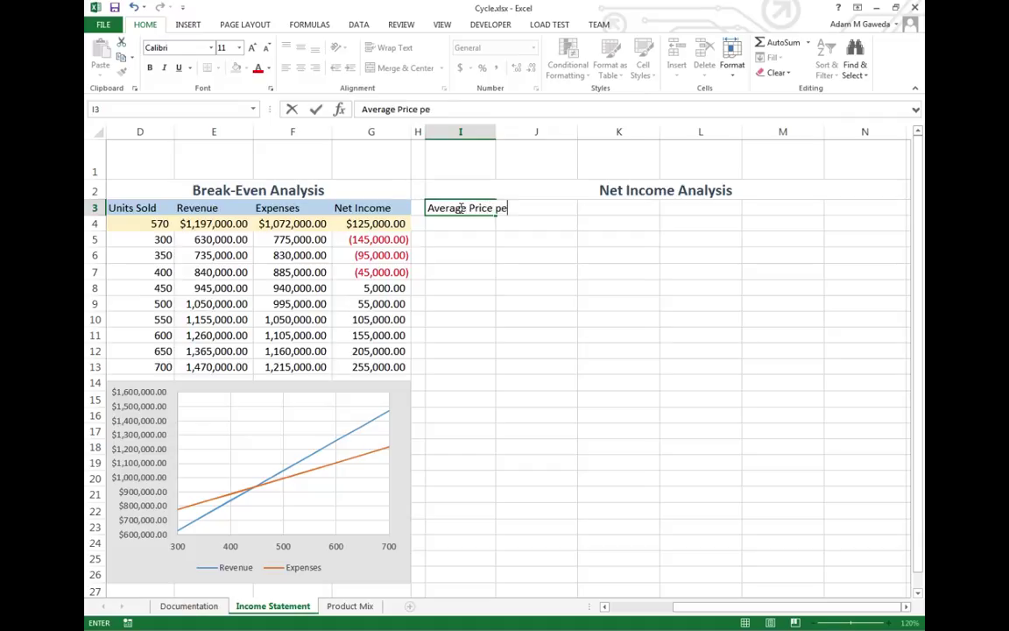
text(r Unit)
key(Return)
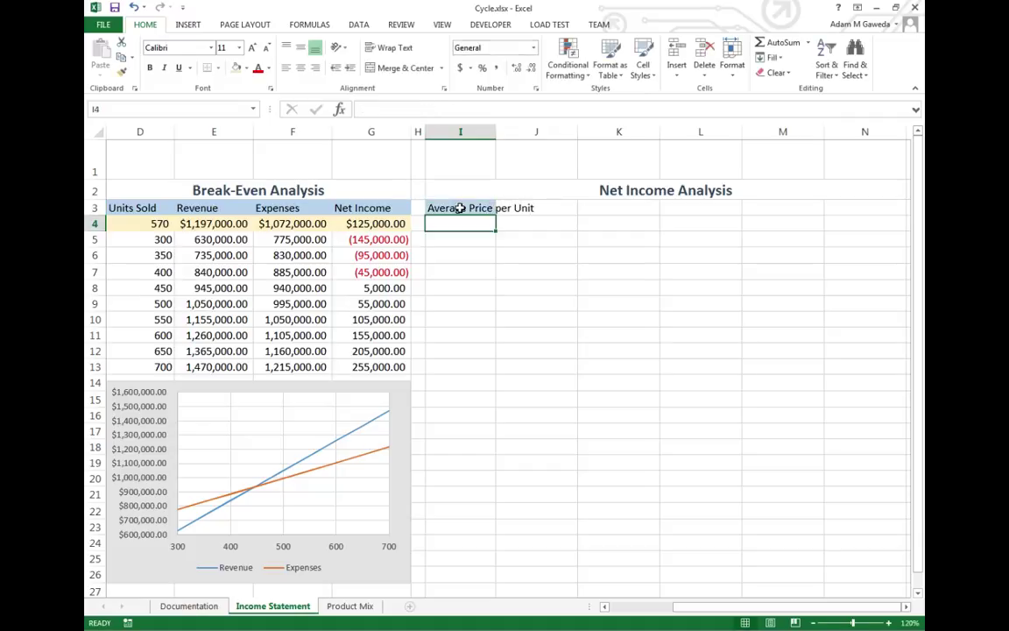
click(461, 208)
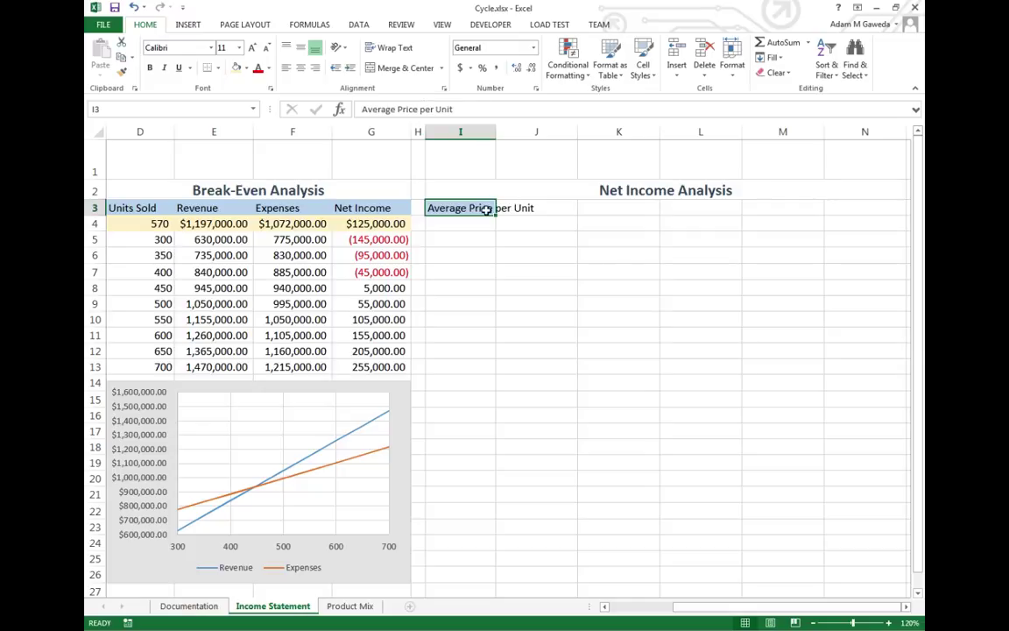
drag(473, 208, 840, 211)
click(385, 69)
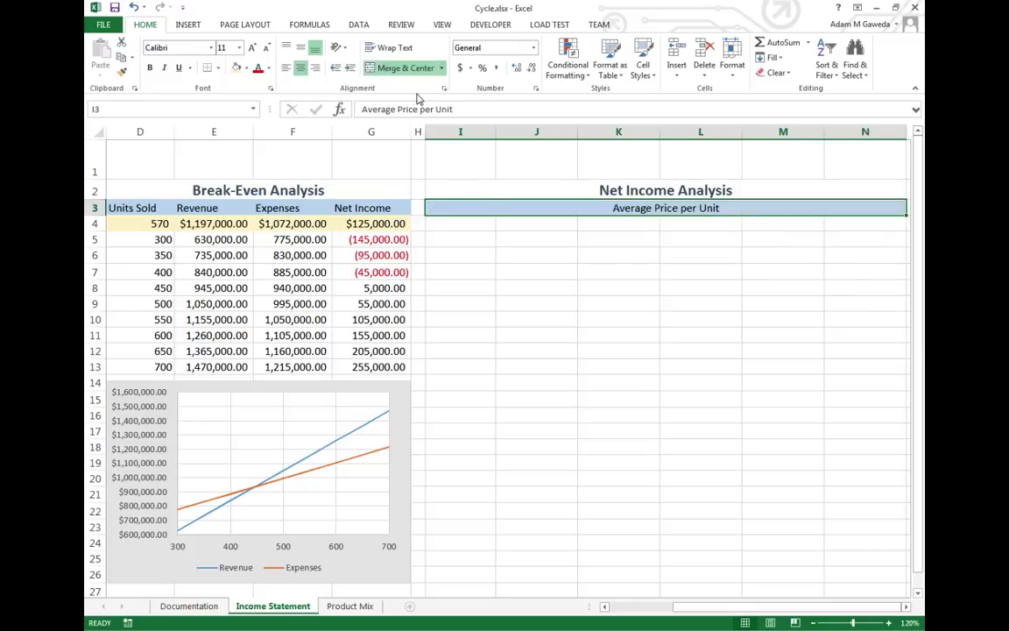
click(466, 222)
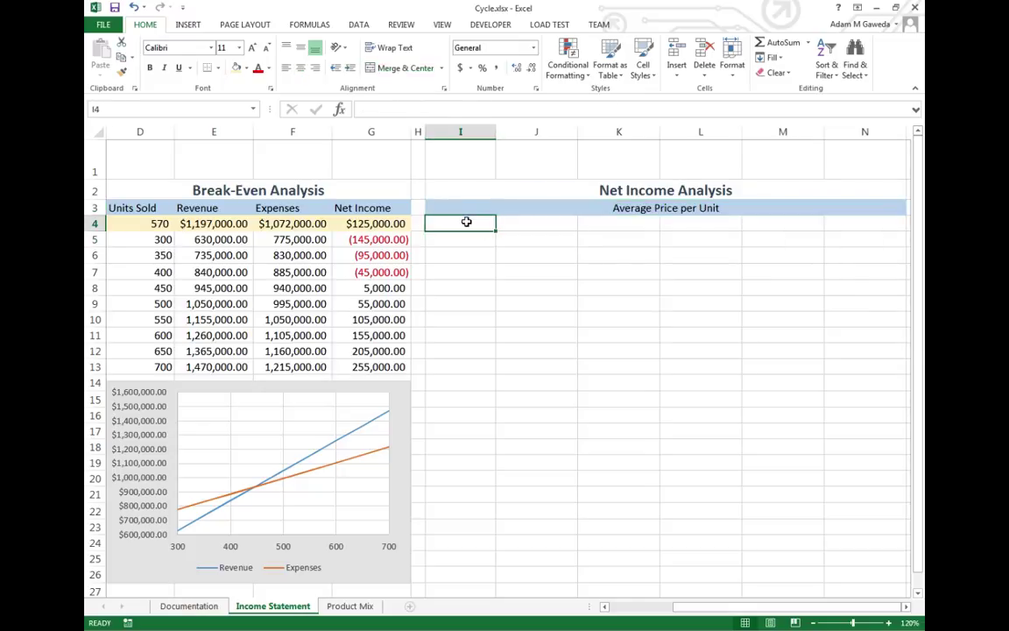
- Enter $1,900 and $2,000 in J4:K4, then fill the series through $2,300 in N4
click(518, 226)
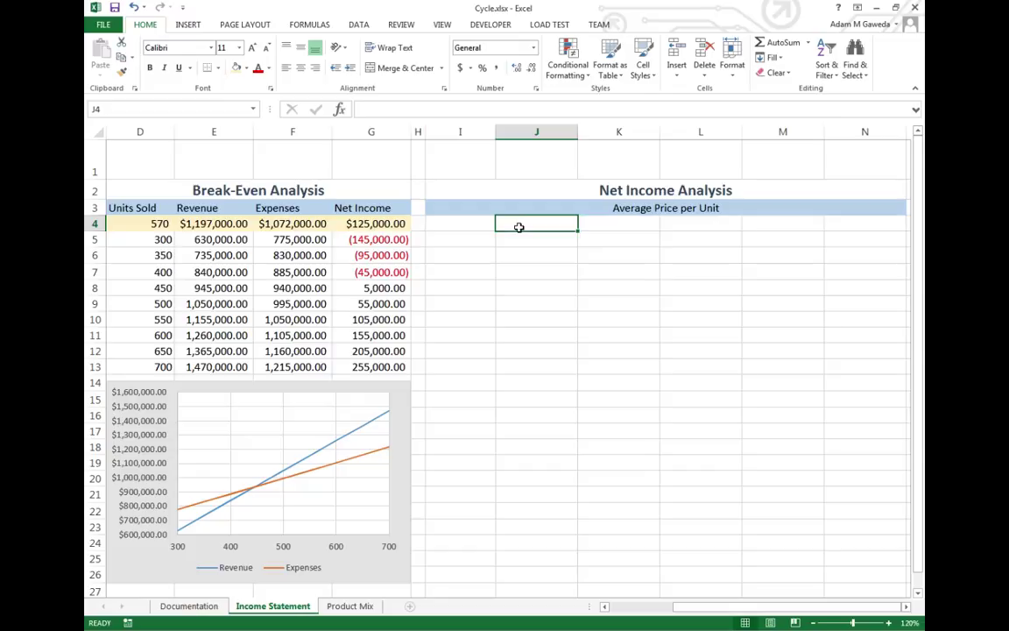
text($1,9)
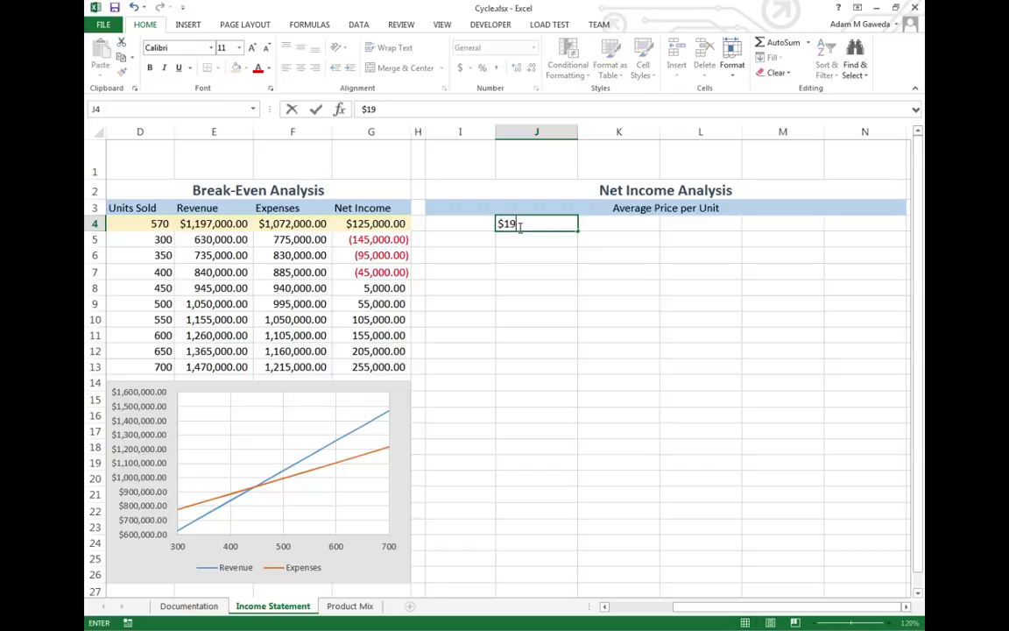
text(00)
key(Return)
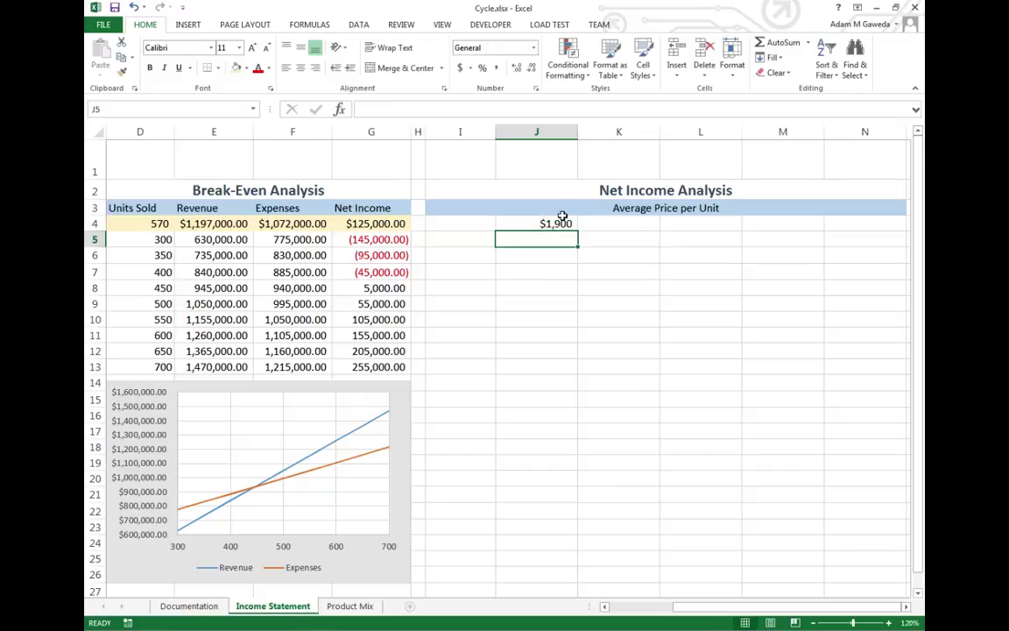
click(599, 224)
text($2,)
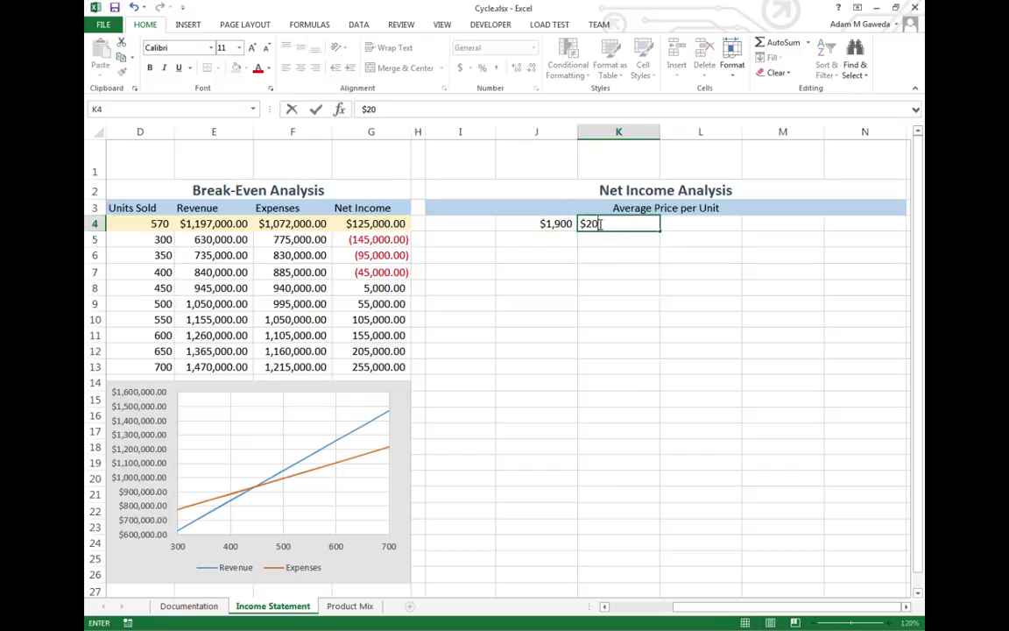
text(000)
key(Return)
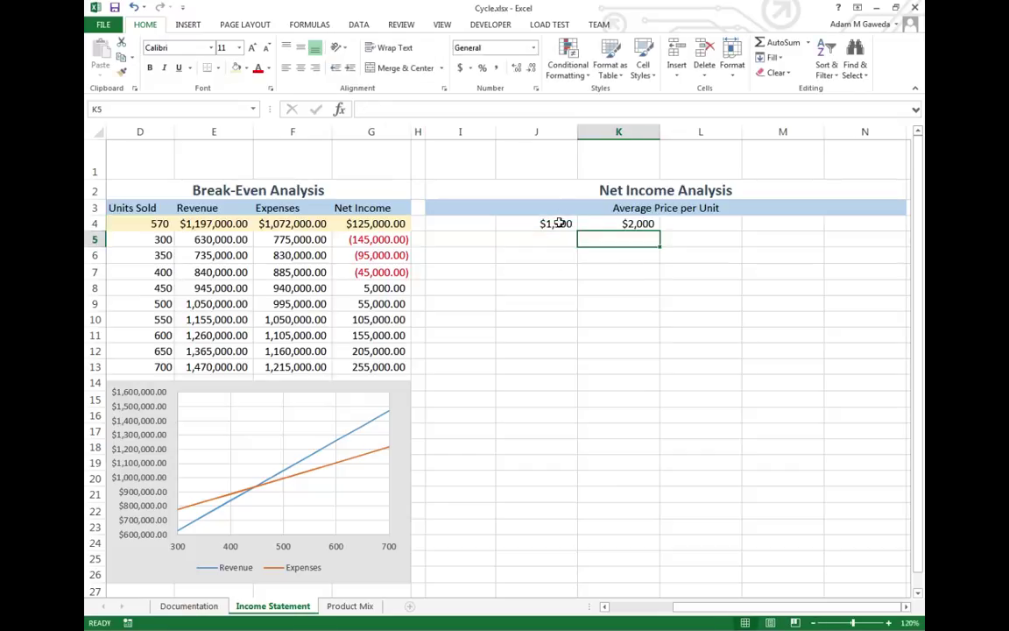
drag(560, 224, 867, 225)
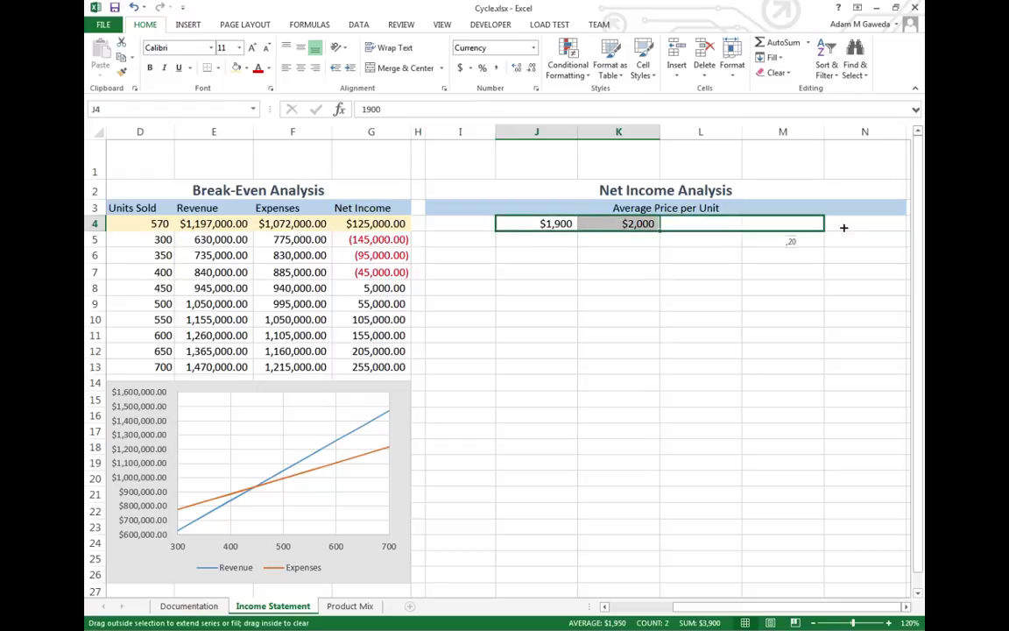
click(857, 296)
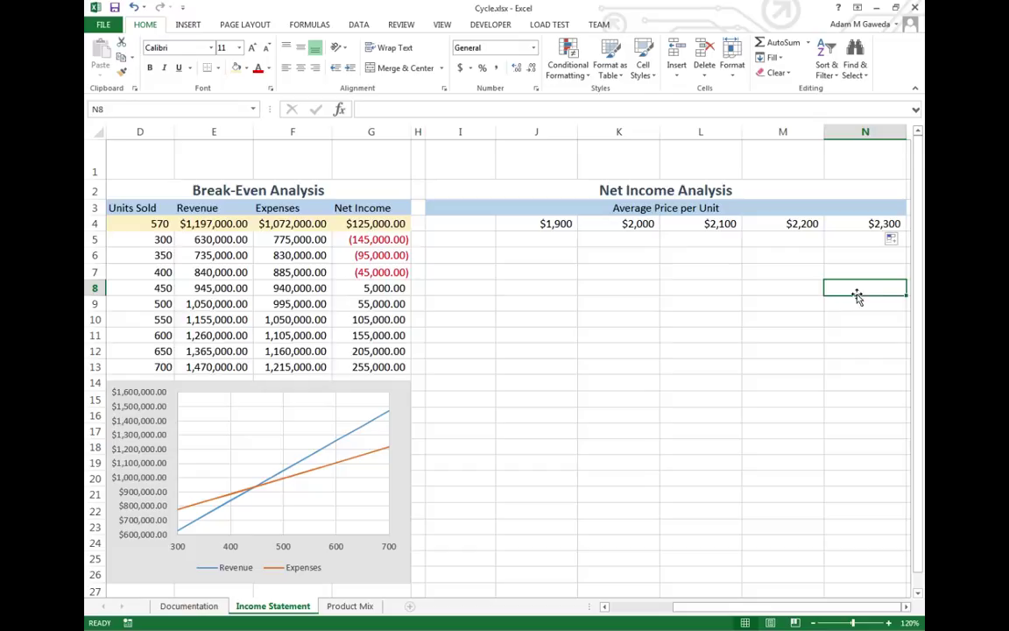
drag(532, 225, 867, 225)
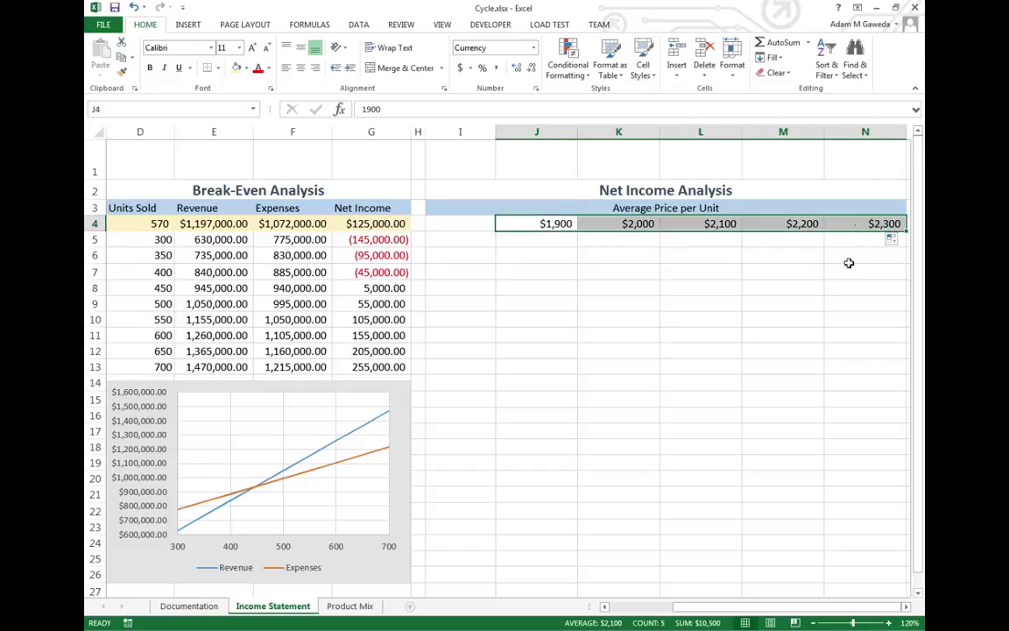
- Copy the units sold values 300–700 from D5:D13 into column I starting at I5
click(448, 239)
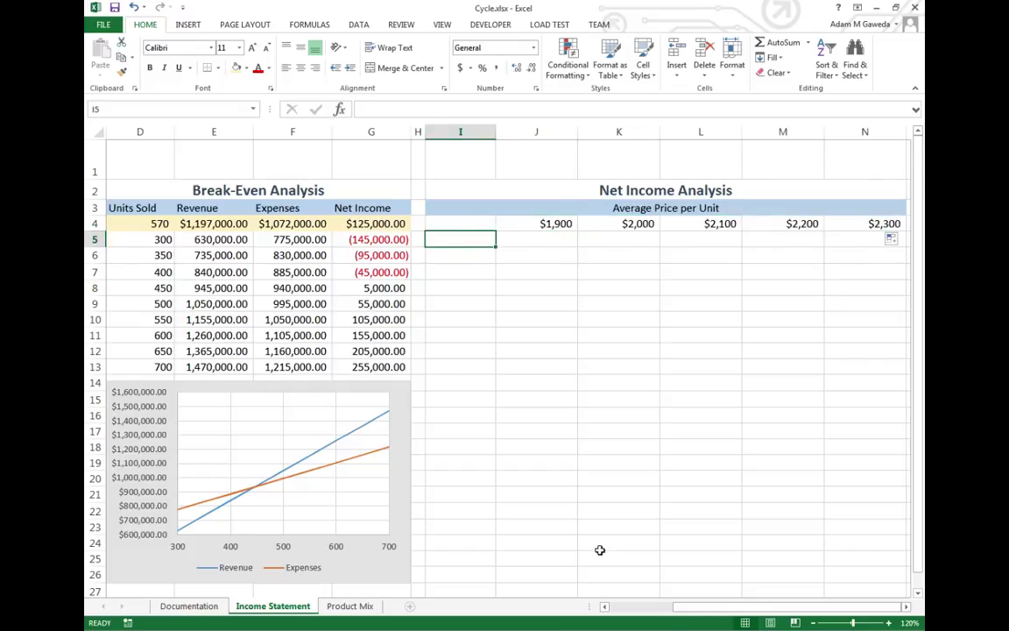
click(604, 606)
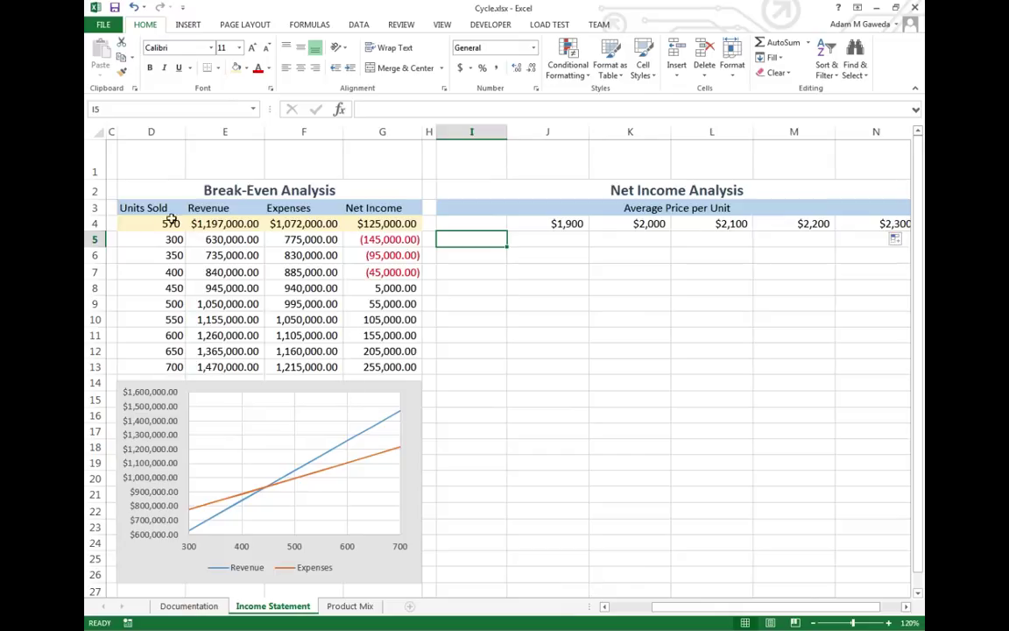
drag(146, 238, 157, 363)
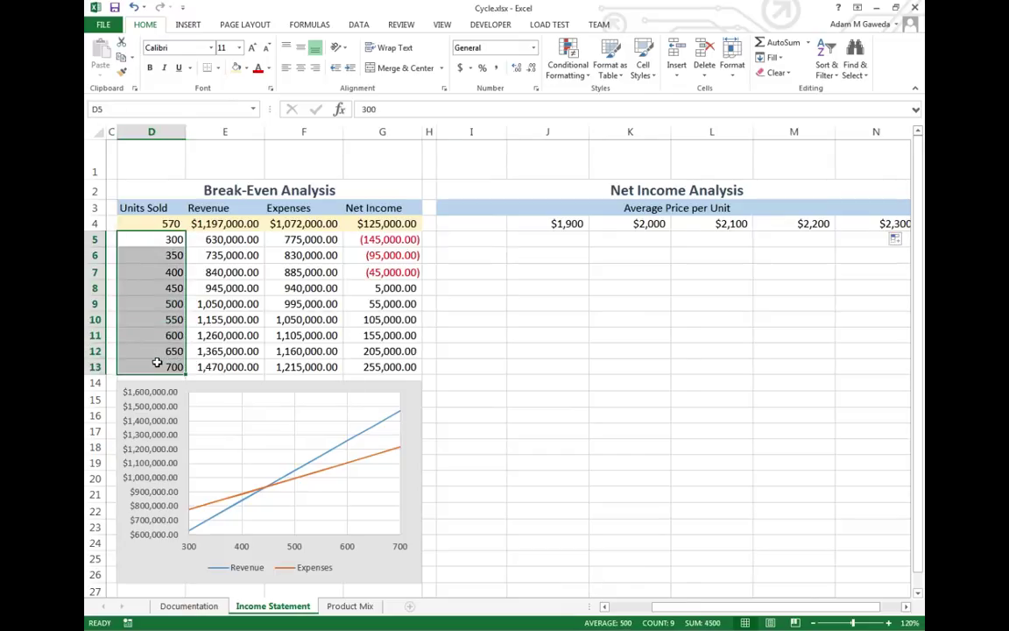
key(ctrl+c)
click(470, 240)
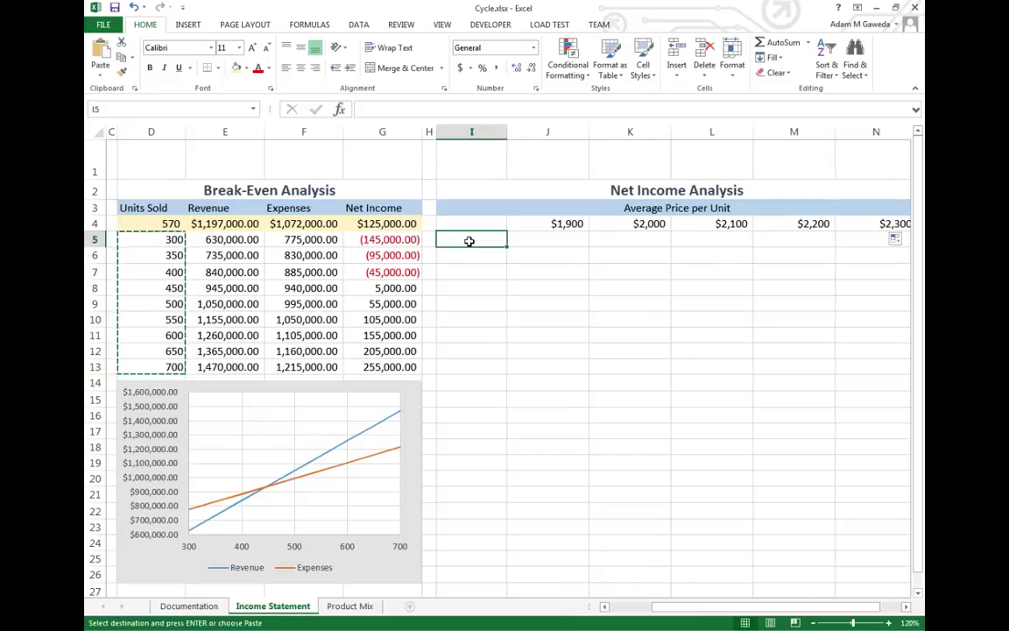
key(Return)
click(567, 302)
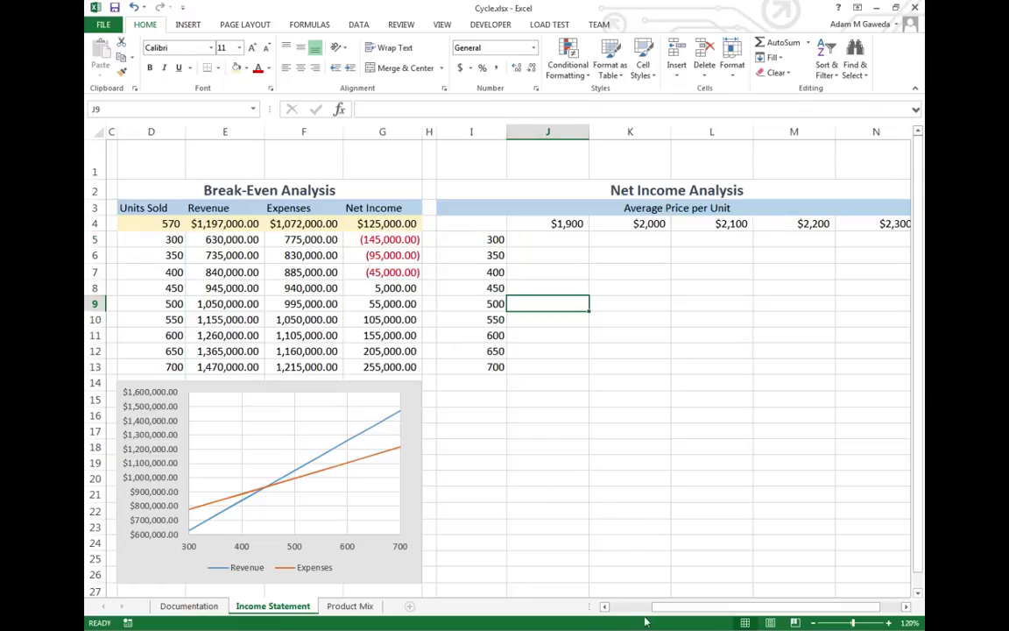
drag(671, 606, 630, 606)
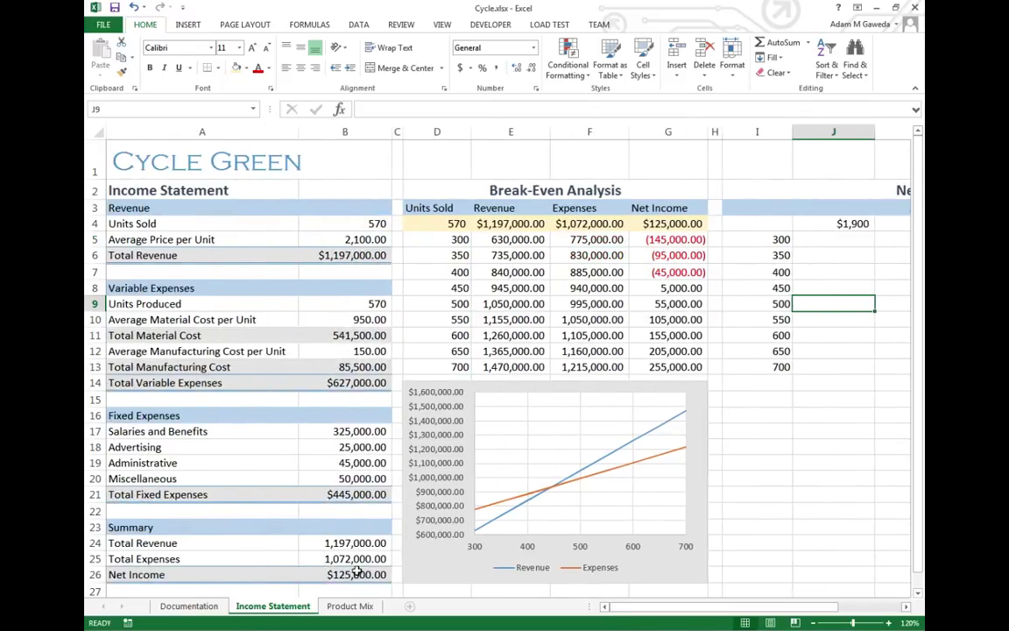
- Link corner cell I4 to the net income total with =B26, then select I4:N13
click(775, 219)
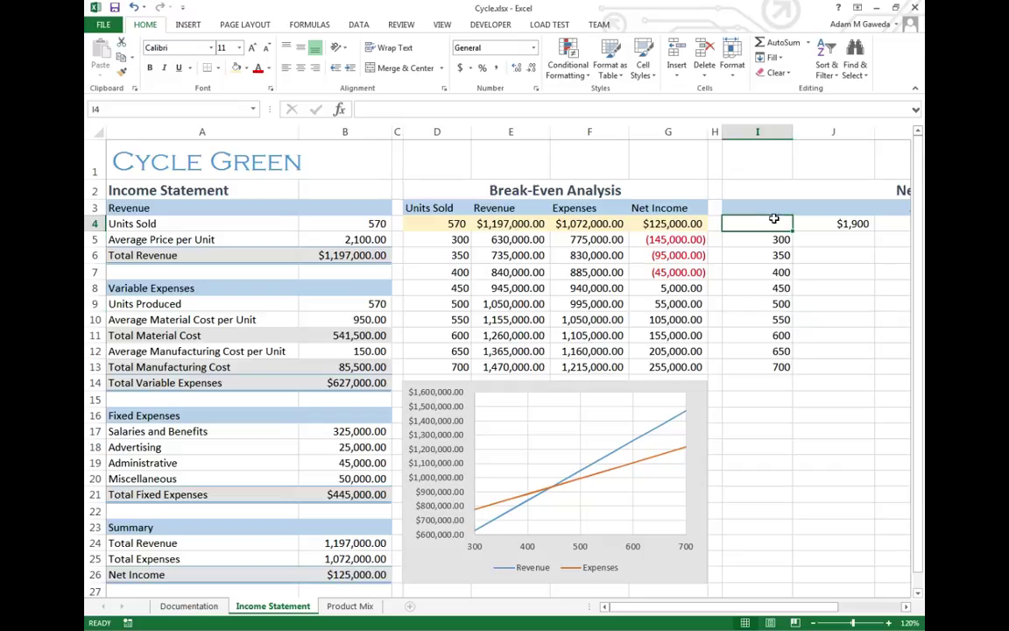
text(=)
click(346, 574)
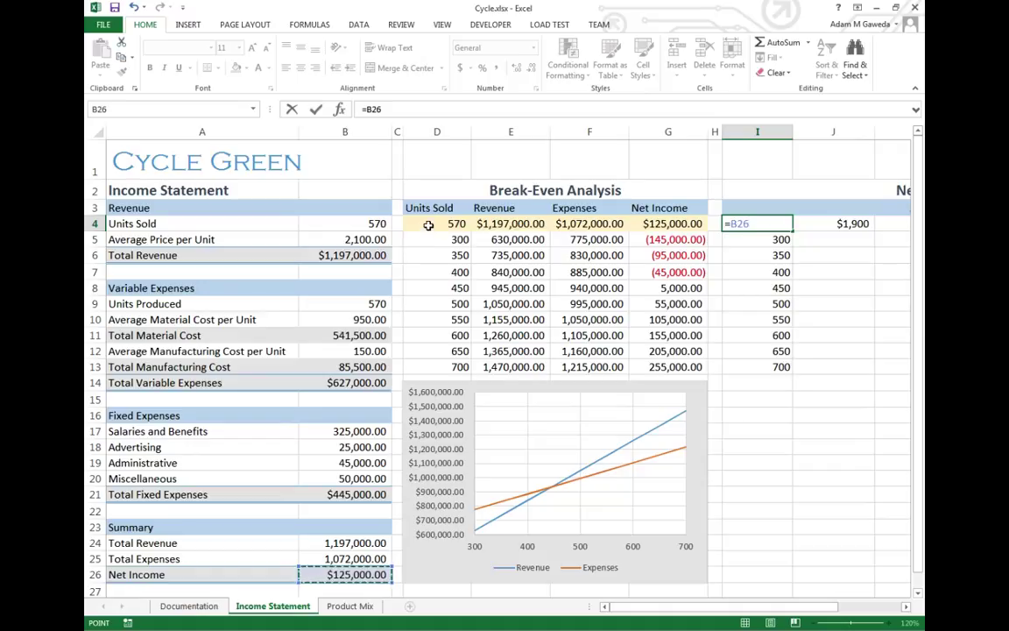
key(Return)
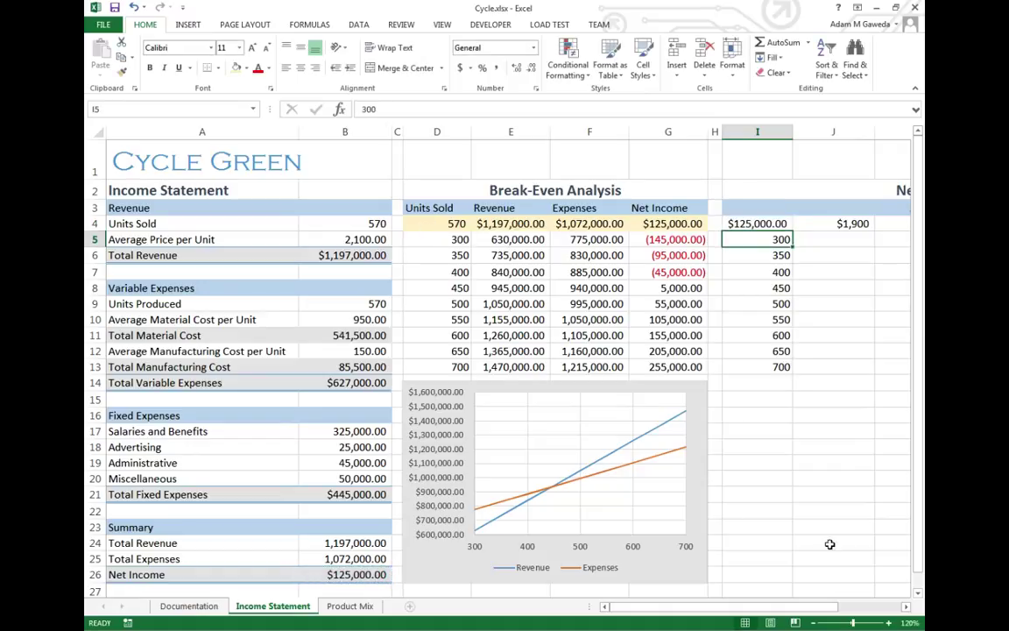
drag(771, 607, 849, 606)
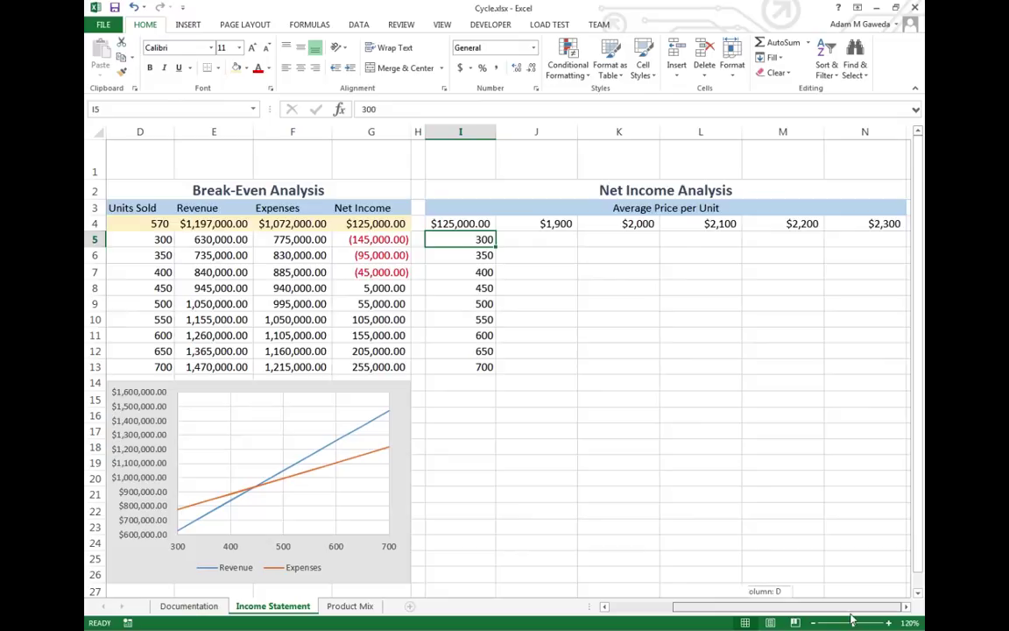
scroll(815, 548, right, 1)
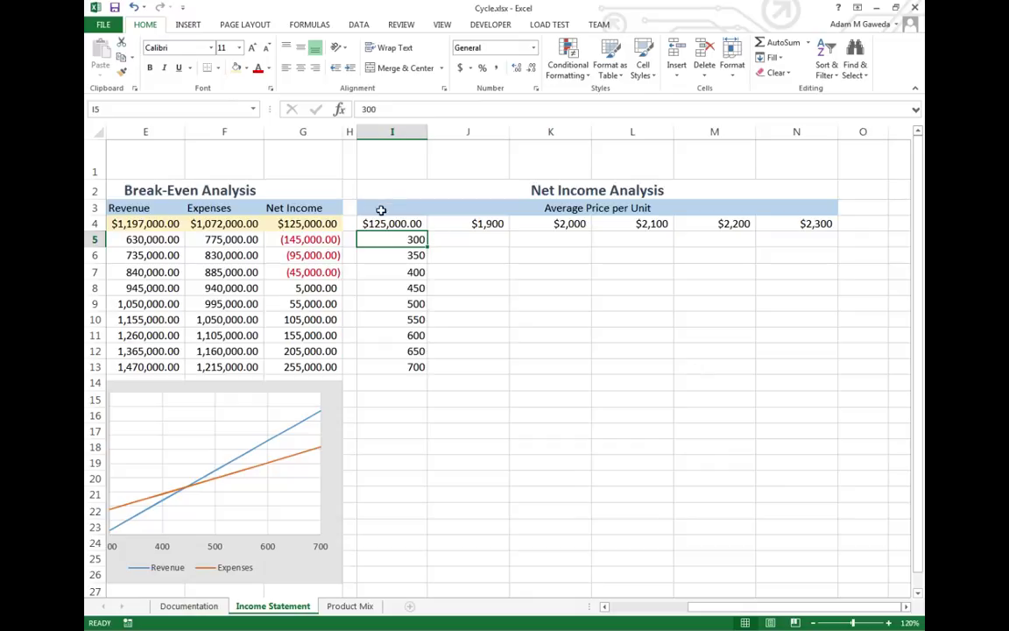
drag(386, 222, 804, 359)
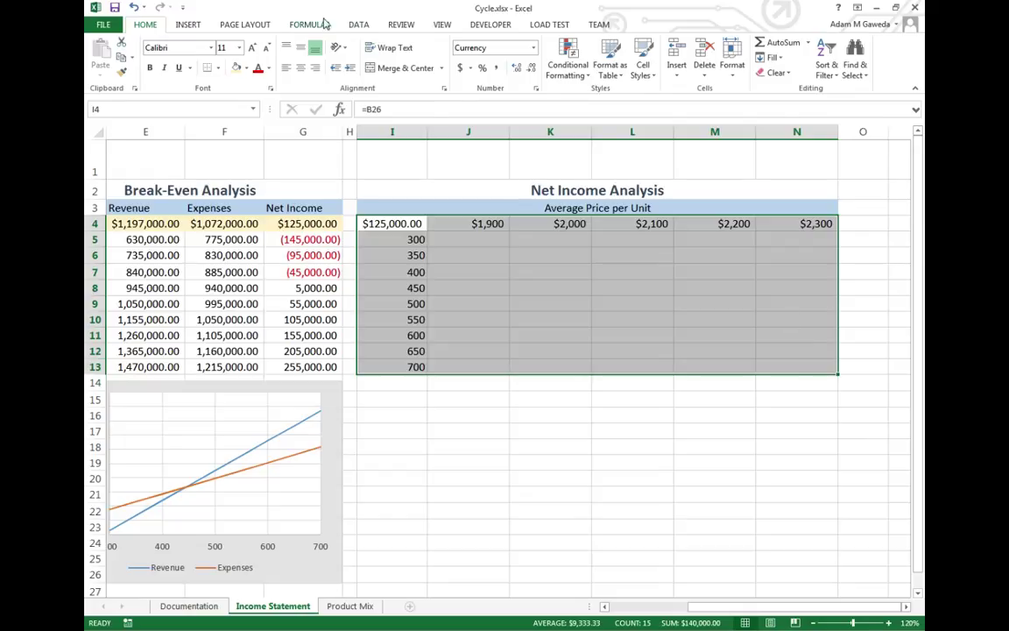
- Set up a What-If Data Table with row input B5 and column input B4
click(359, 24)
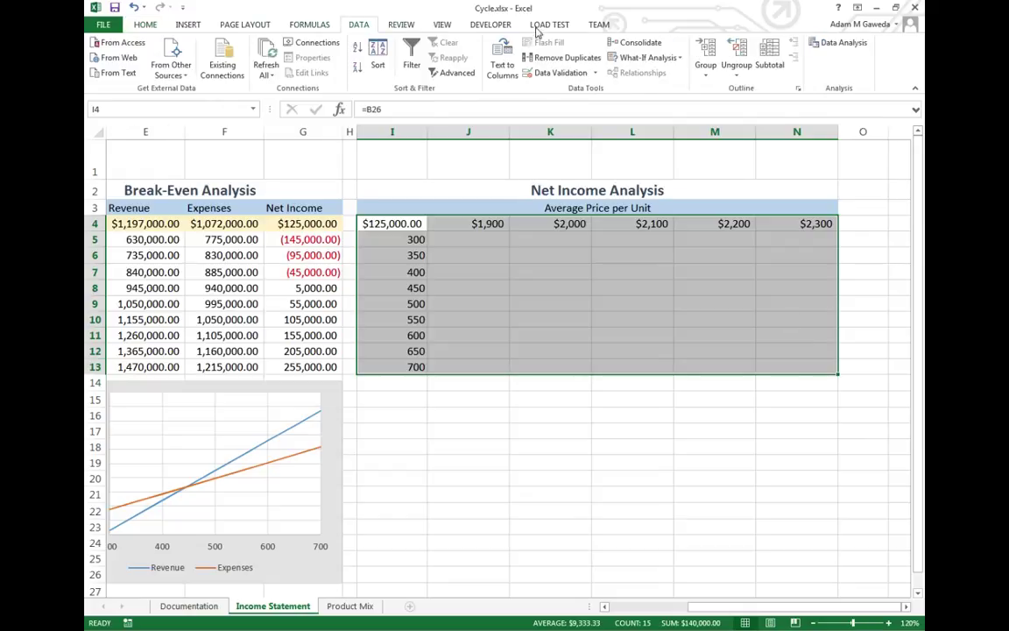
click(669, 59)
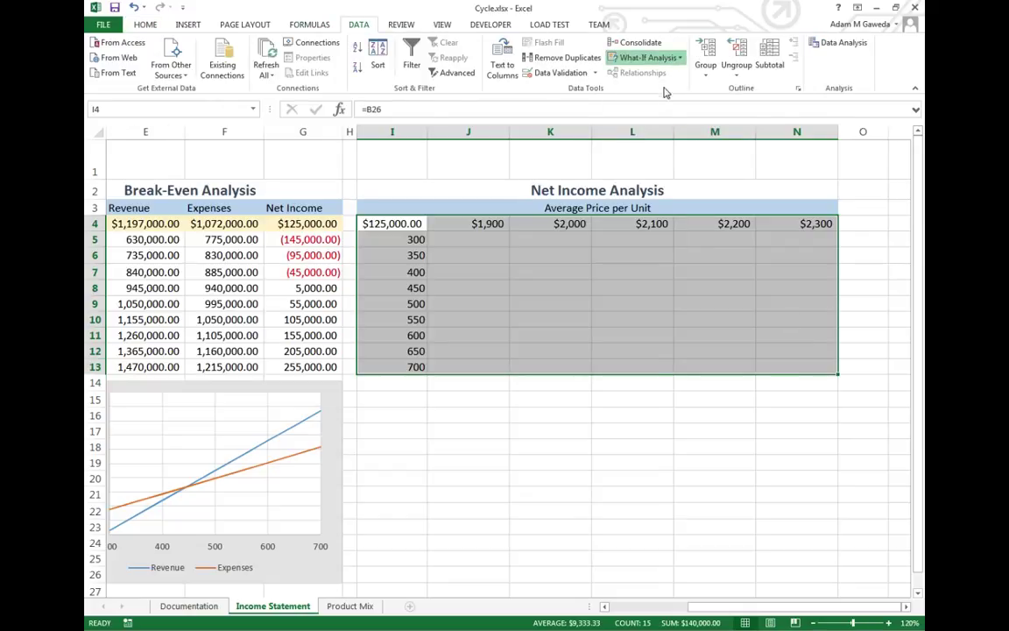
click(660, 110)
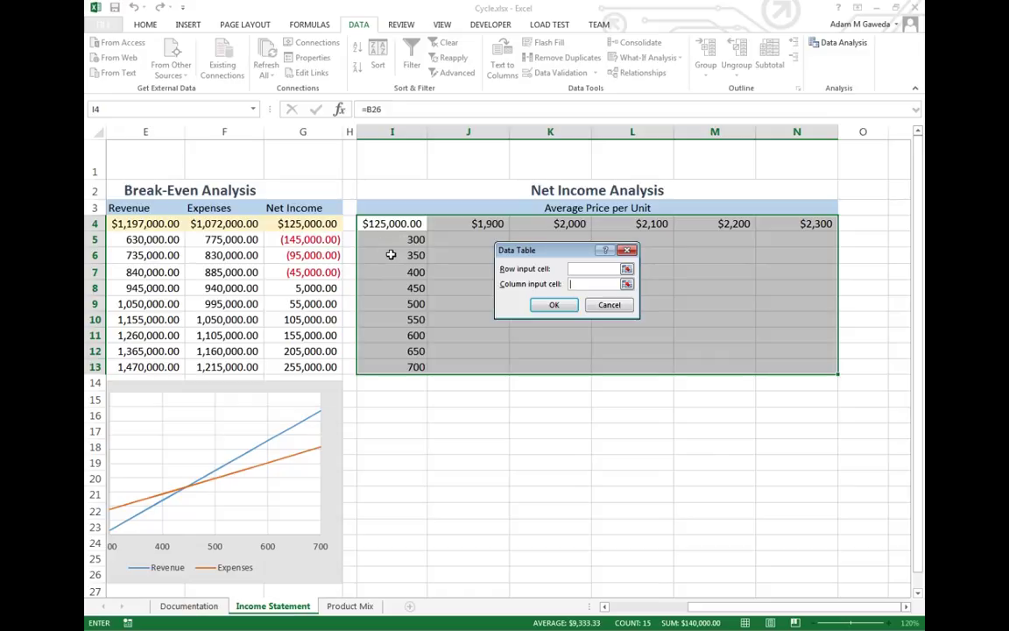
drag(702, 604, 692, 604)
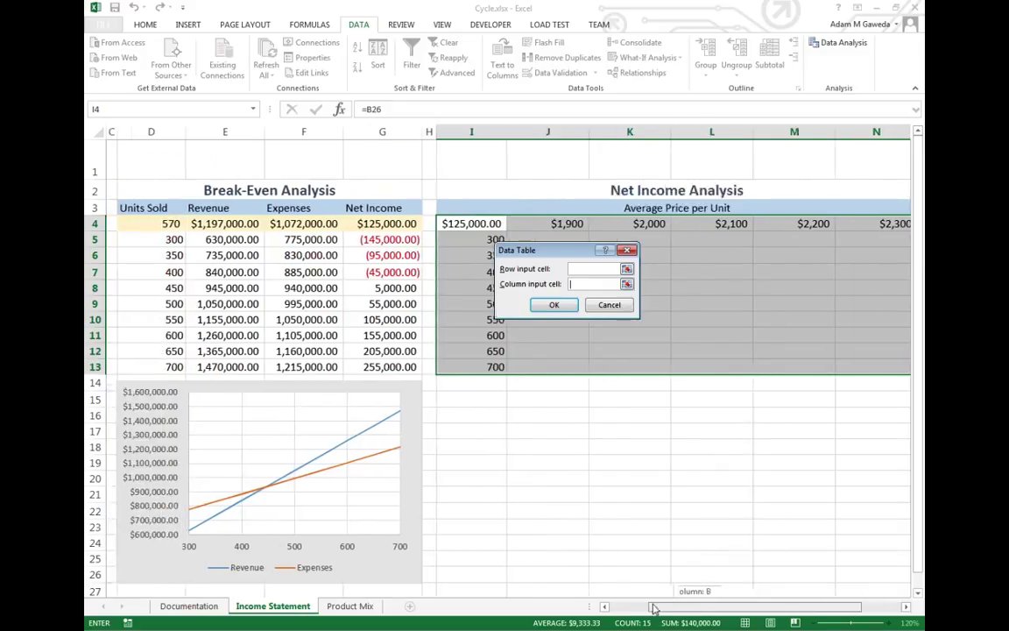
click(365, 224)
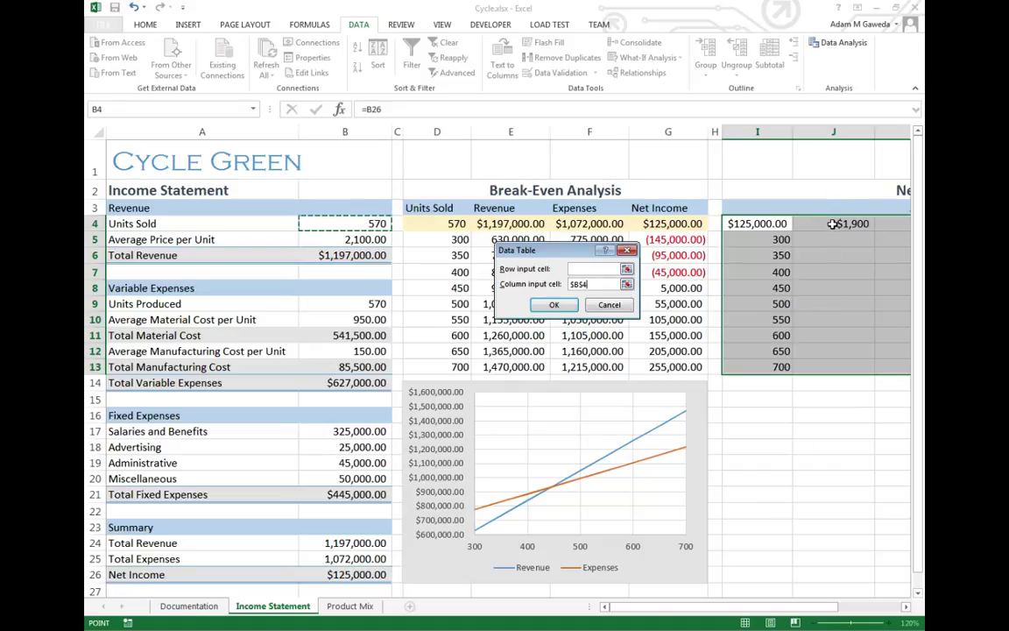
click(583, 281)
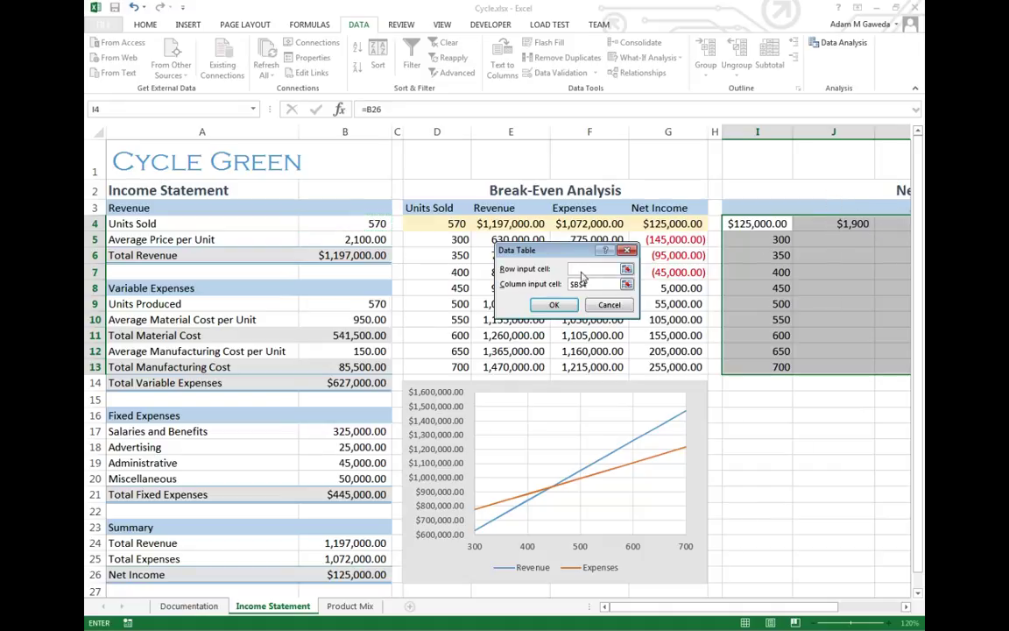
click(338, 240)
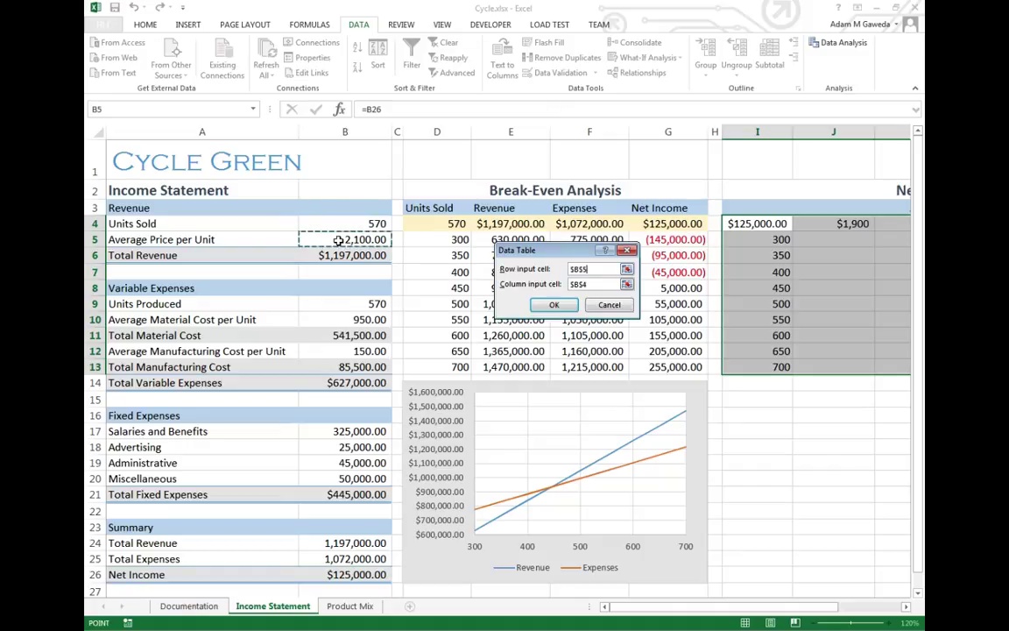
- Generate the data table results and give J5:N13 the Net Income column's red-parenthesis format
click(554, 307)
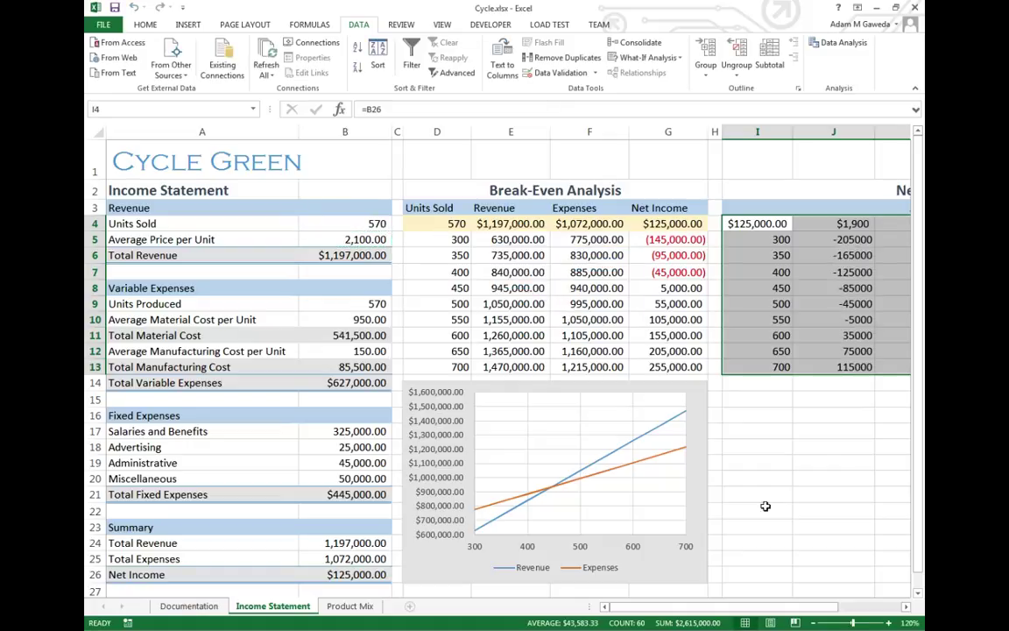
drag(771, 610, 889, 580)
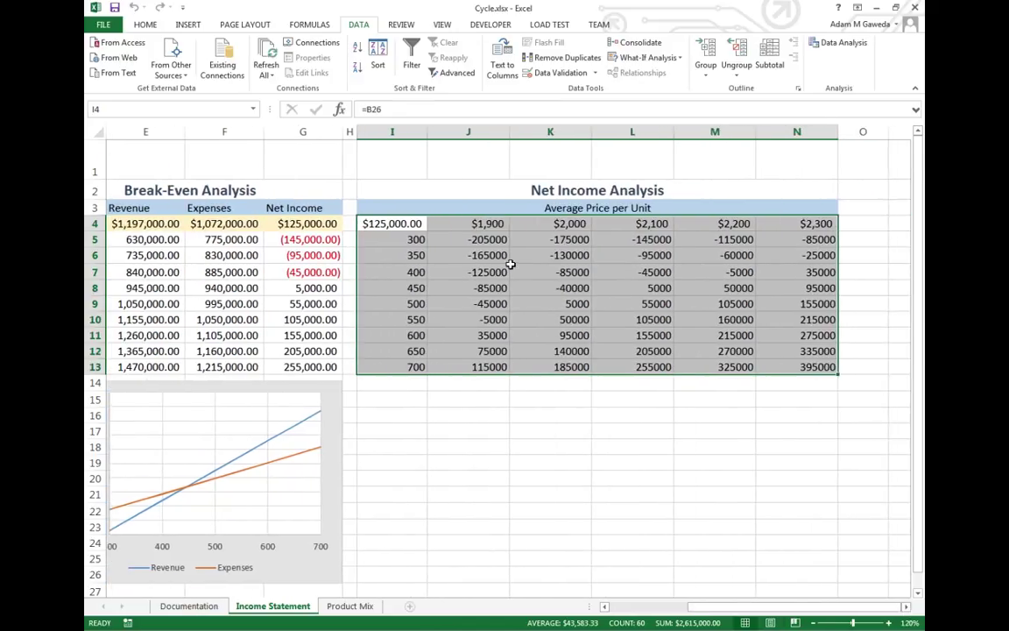
click(304, 238)
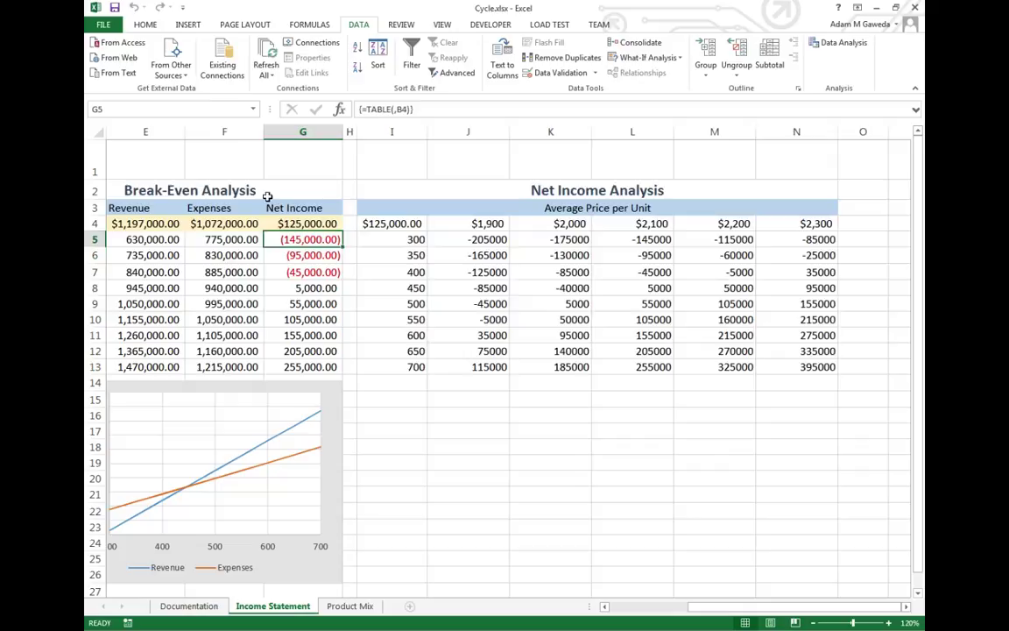
click(143, 24)
click(121, 70)
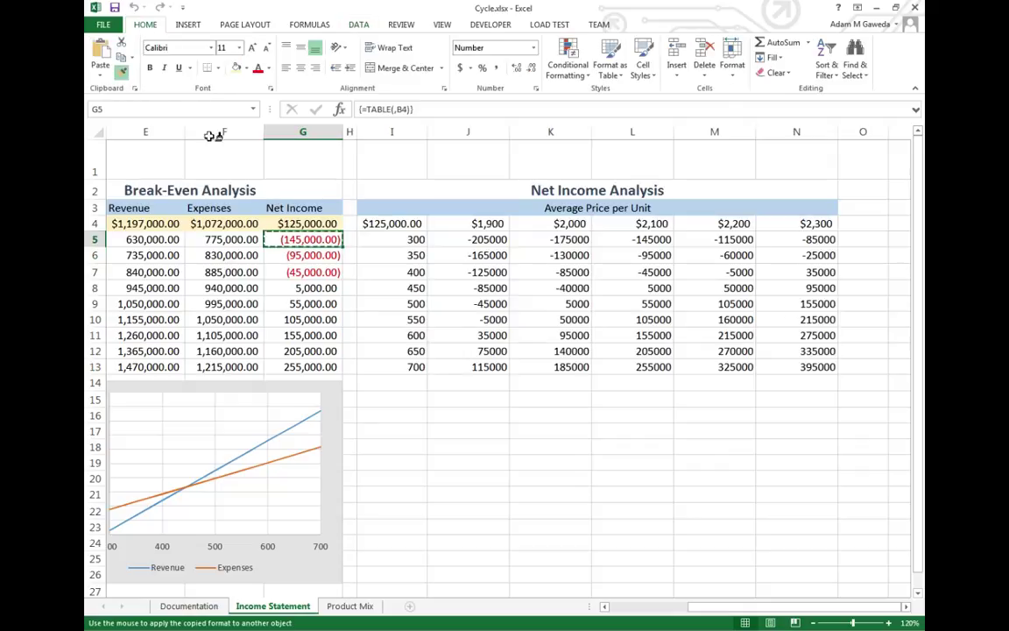
mouse_move(460, 241)
mouse_down()
mouse_move(717, 349)
mouse_move(804, 366)
mouse_up()
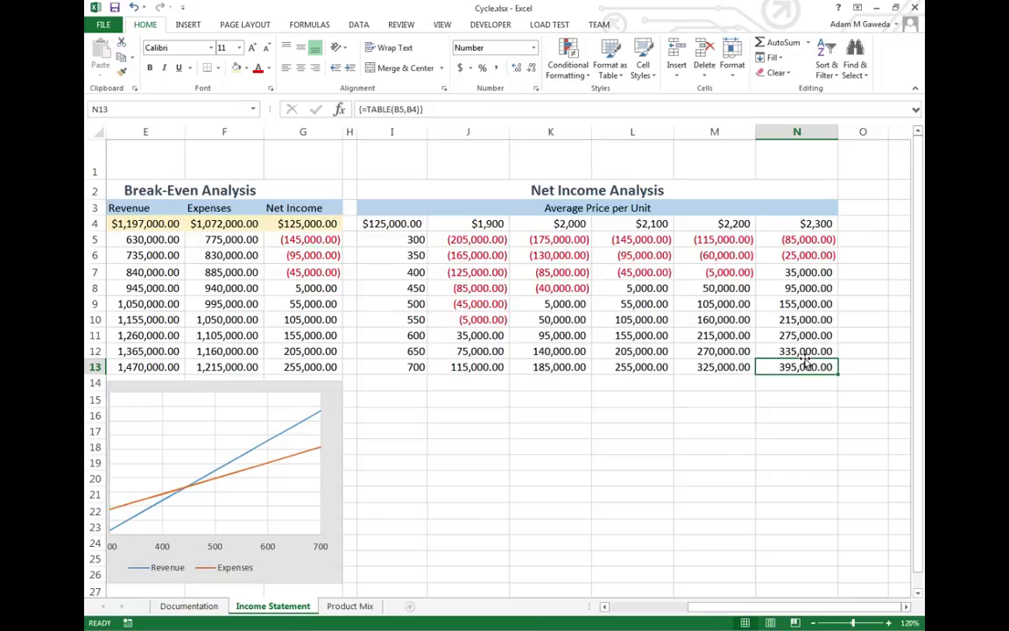
click(404, 241)
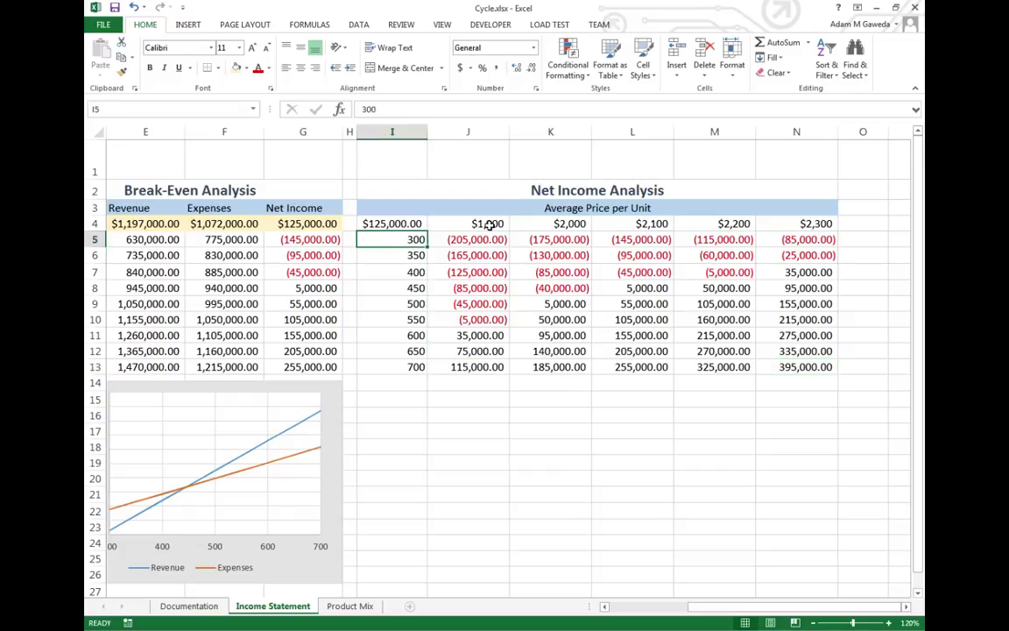
click(613, 225)
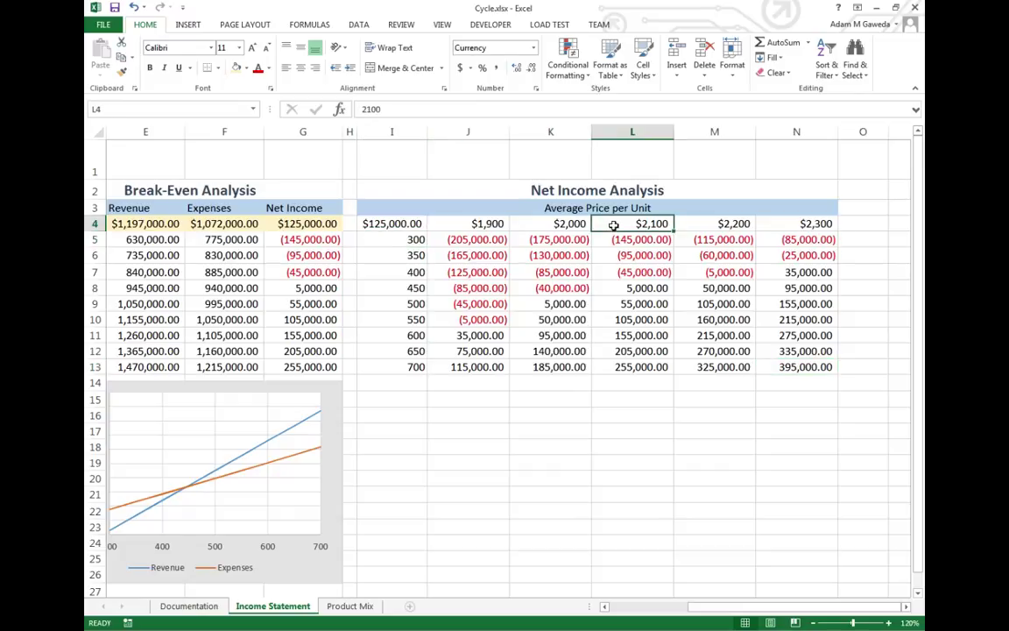
scroll(491, 297, down, 1)
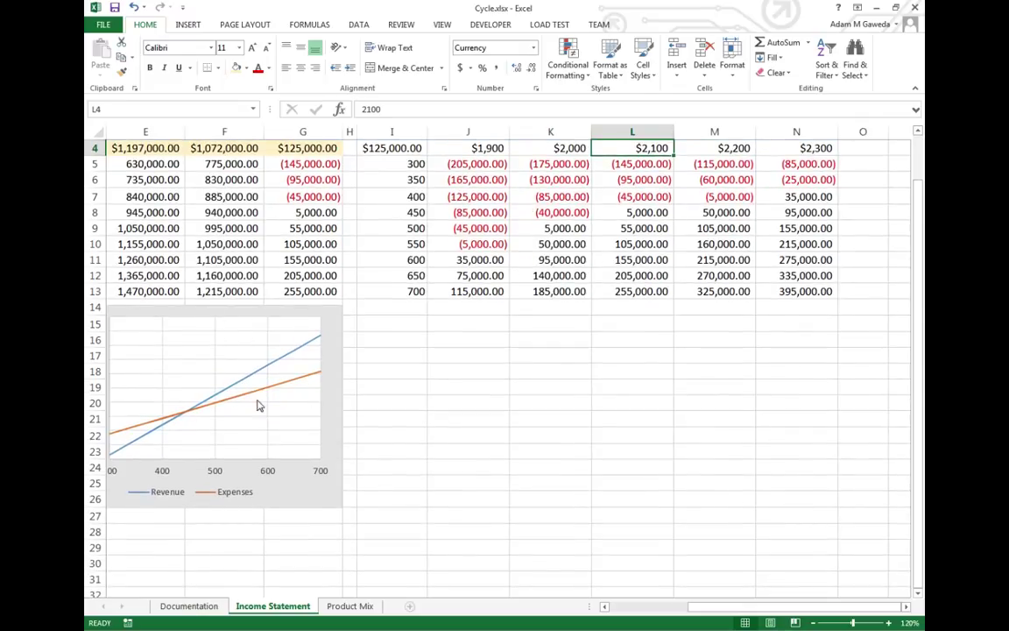
scroll(477, 232, up, 1)
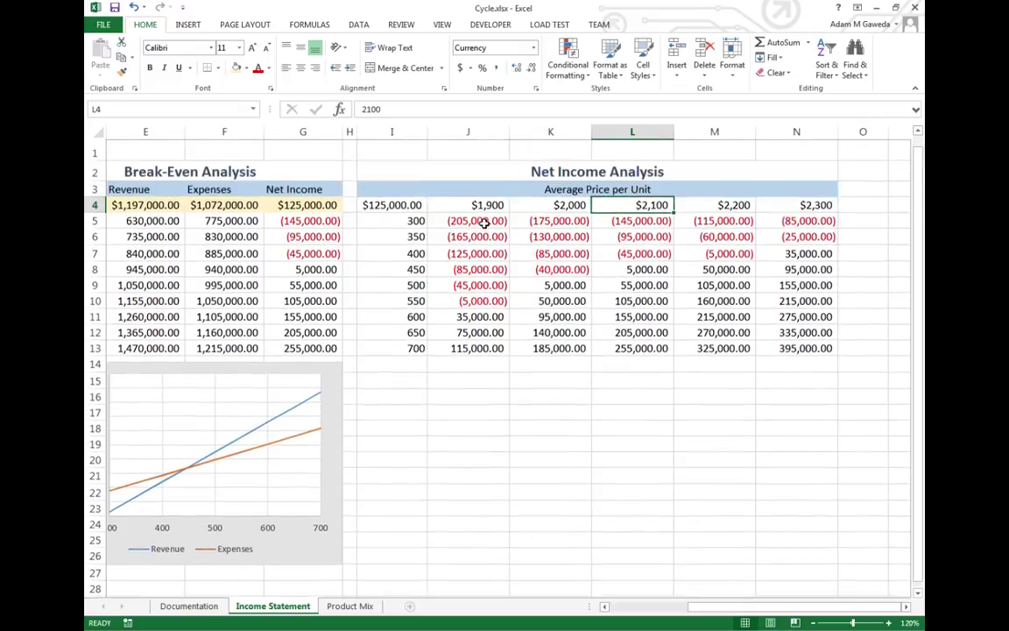
drag(413, 240, 794, 372)
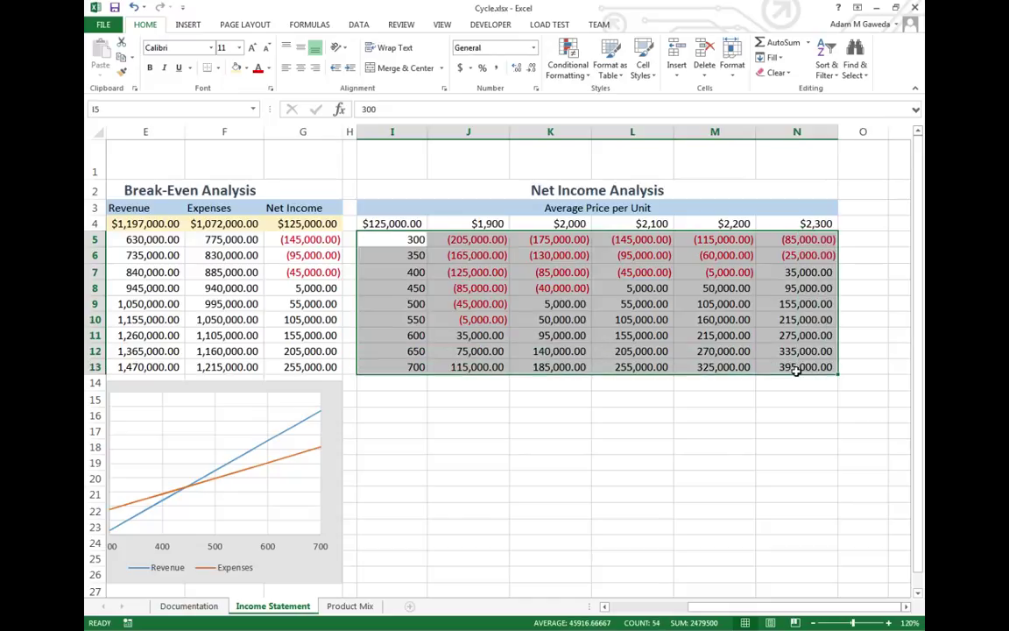
- Insert a line chart of the Net Income Analysis data table
click(188, 26)
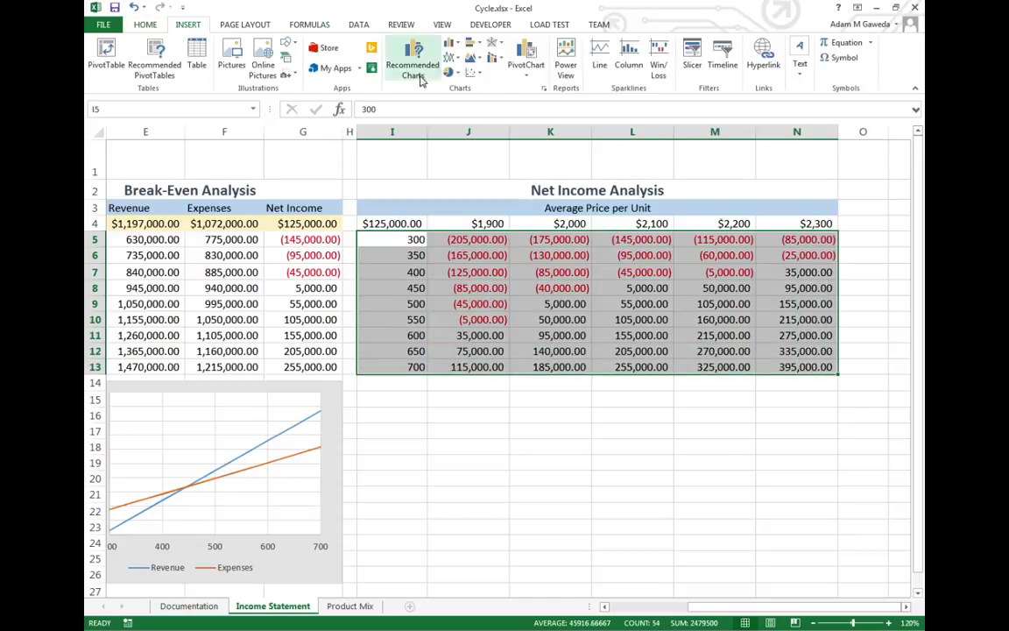
click(474, 72)
click(449, 139)
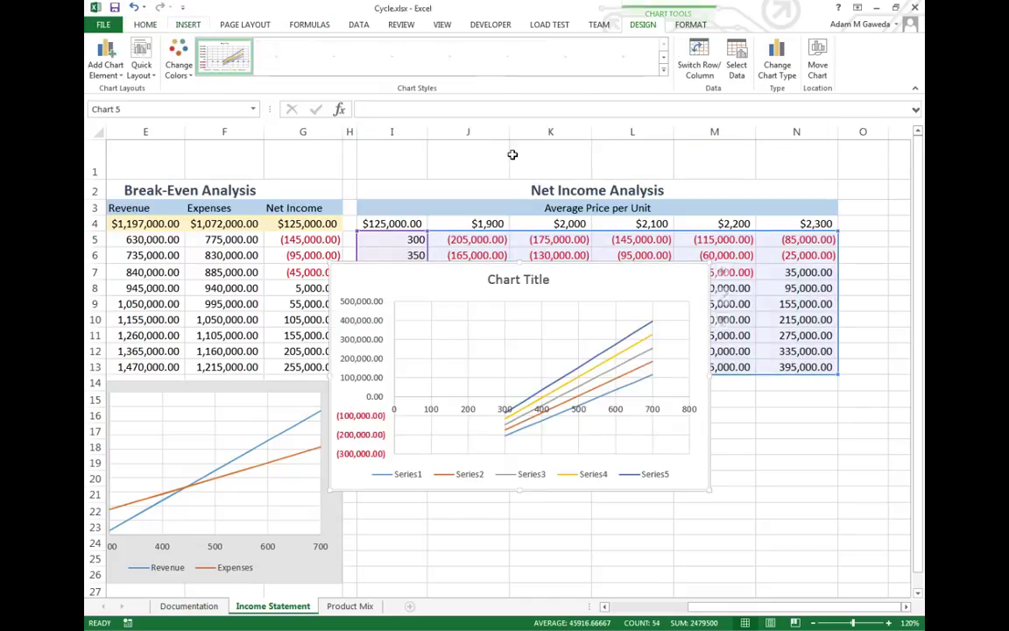
scroll(513, 203, down, 1)
mouse_move(514, 202)
mouse_down()
mouse_move(462, 290)
mouse_move(417, 314)
mouse_up()
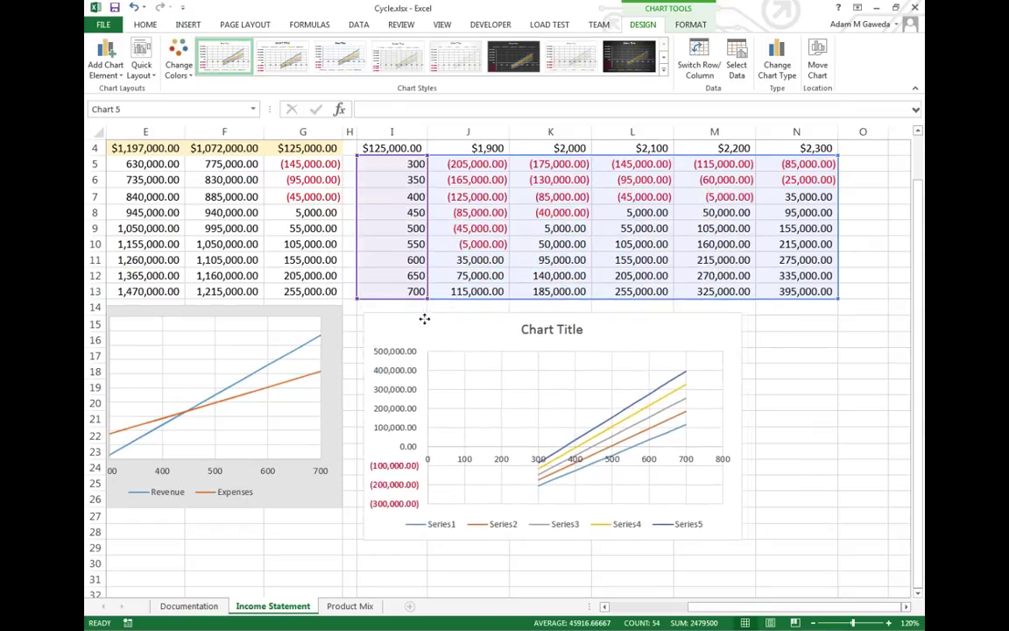
- Remove the chart title and bring up the horizontal axis's context menu
click(752, 317)
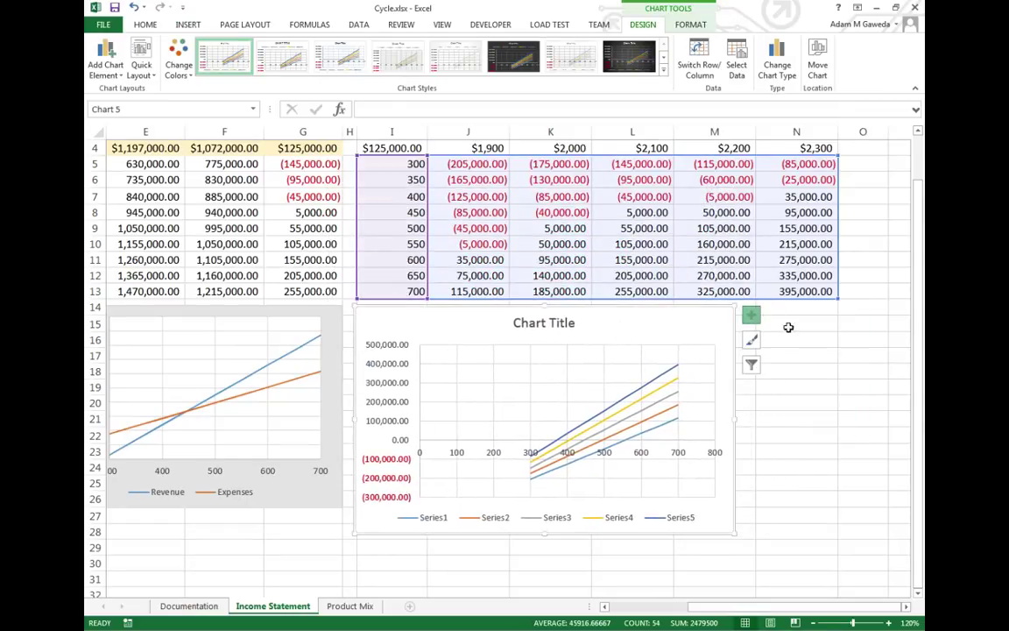
click(783, 357)
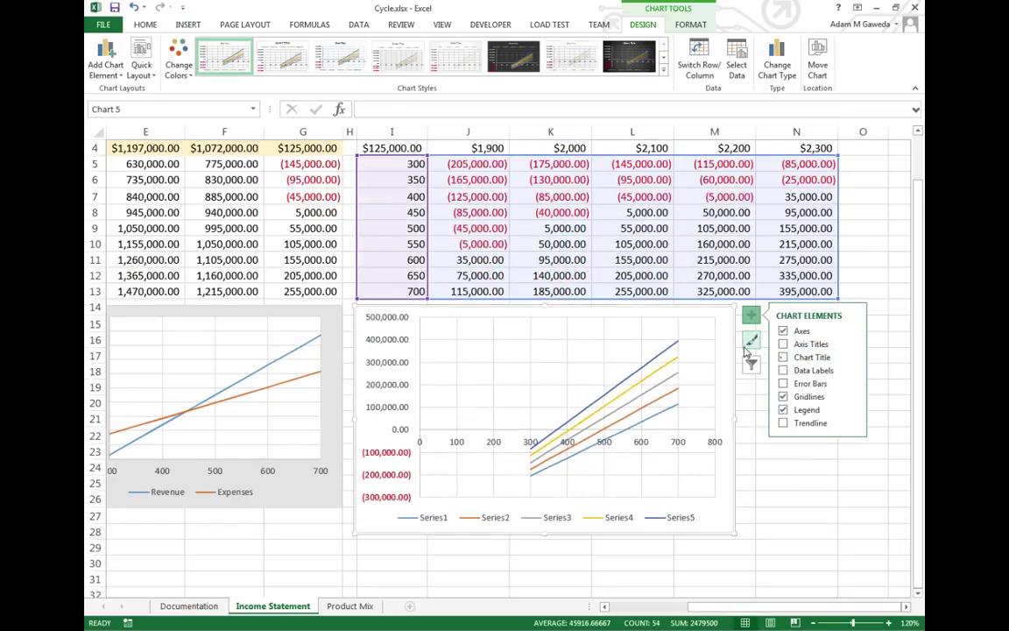
click(467, 448)
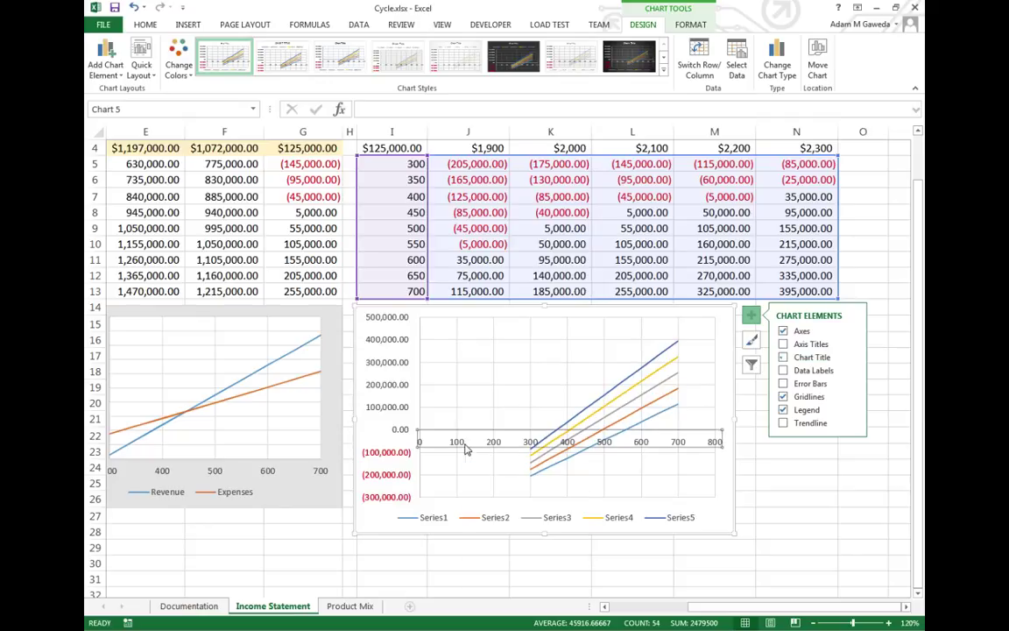
right_click(467, 448)
- Set the horizontal axis bounds to minimum 300 and maximum 700
click(491, 582)
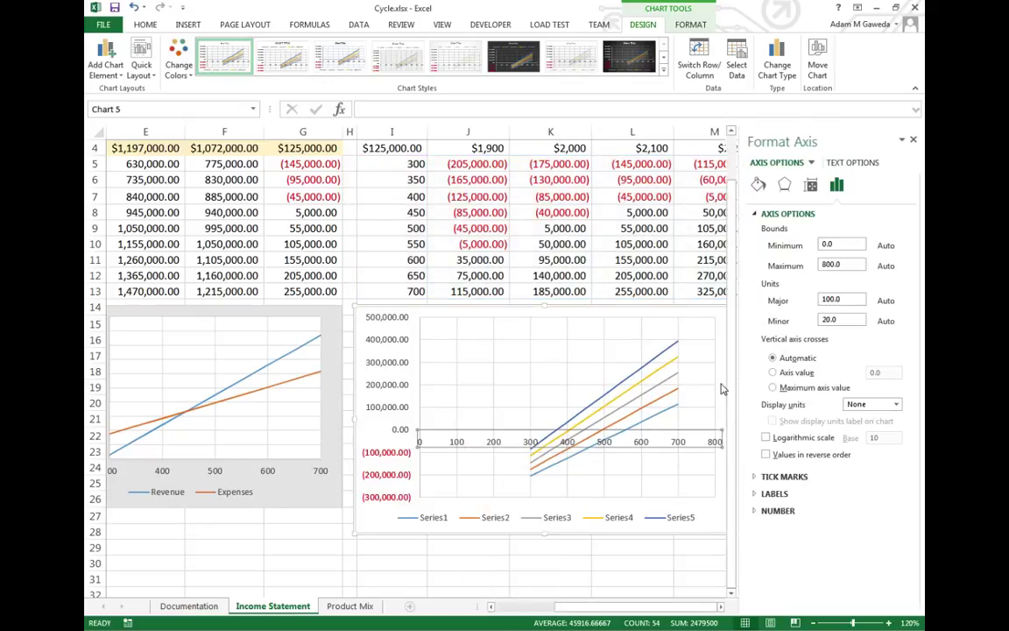
drag(836, 243, 792, 248)
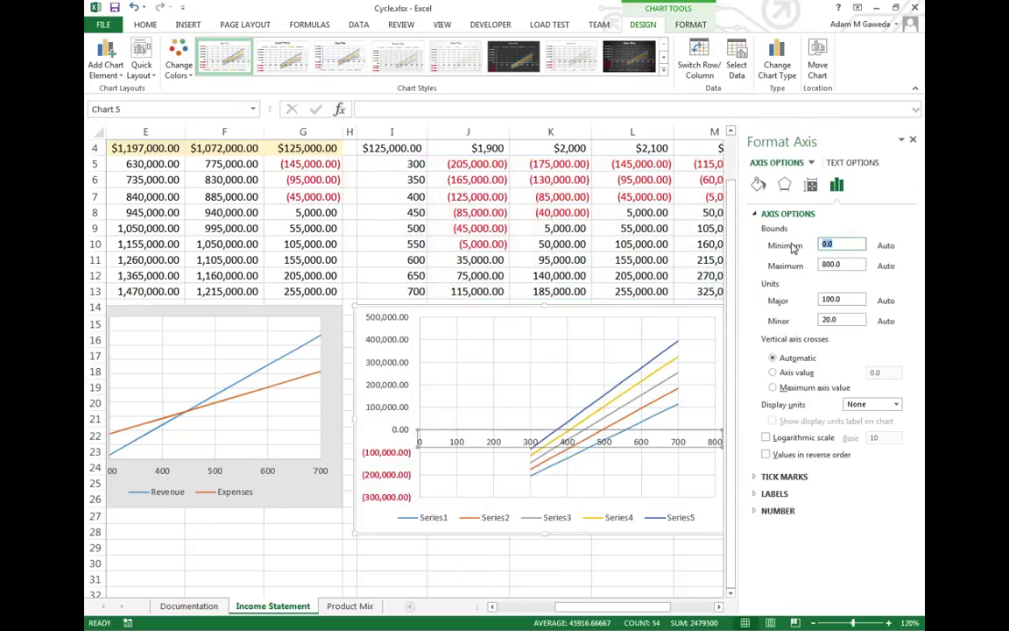
text(30)
key(Return)
drag(839, 264, 793, 267)
text(7)
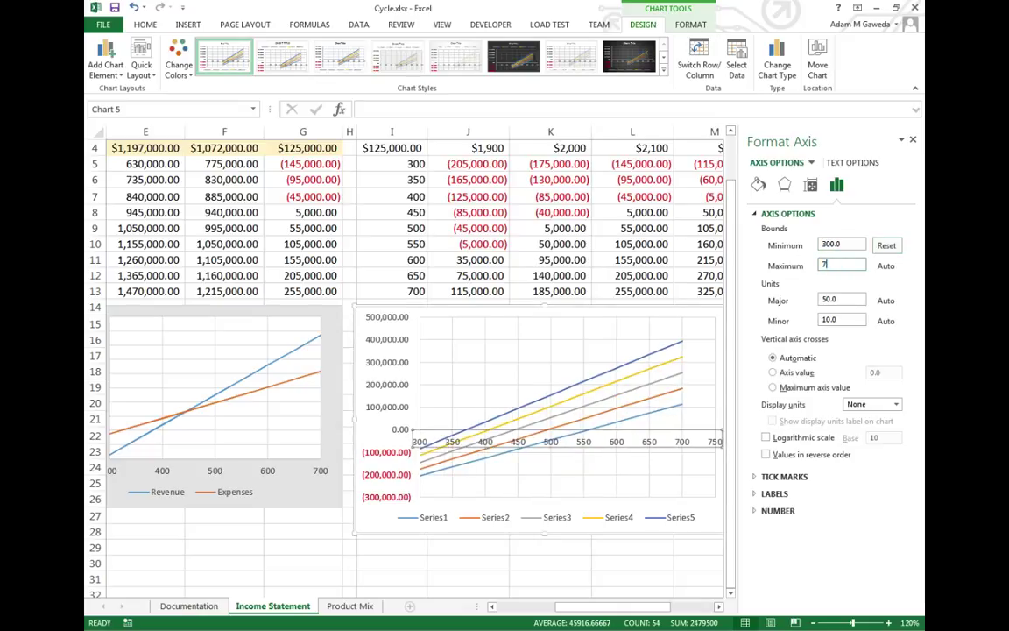
text(0)
key(Return)
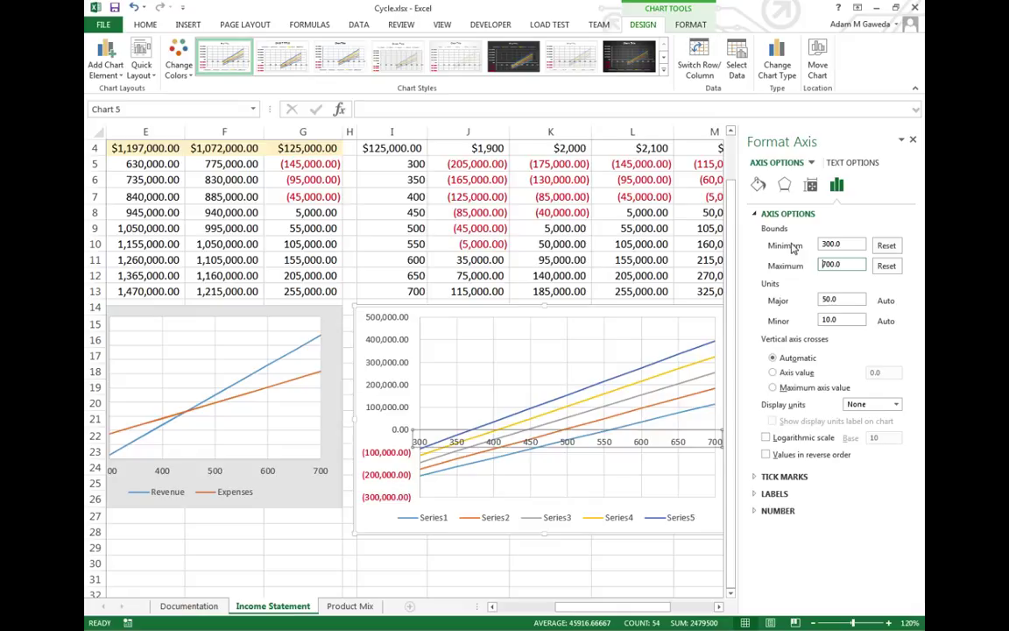
- Close the Format Axis pane and widen the chart to span beneath the data table
click(689, 563)
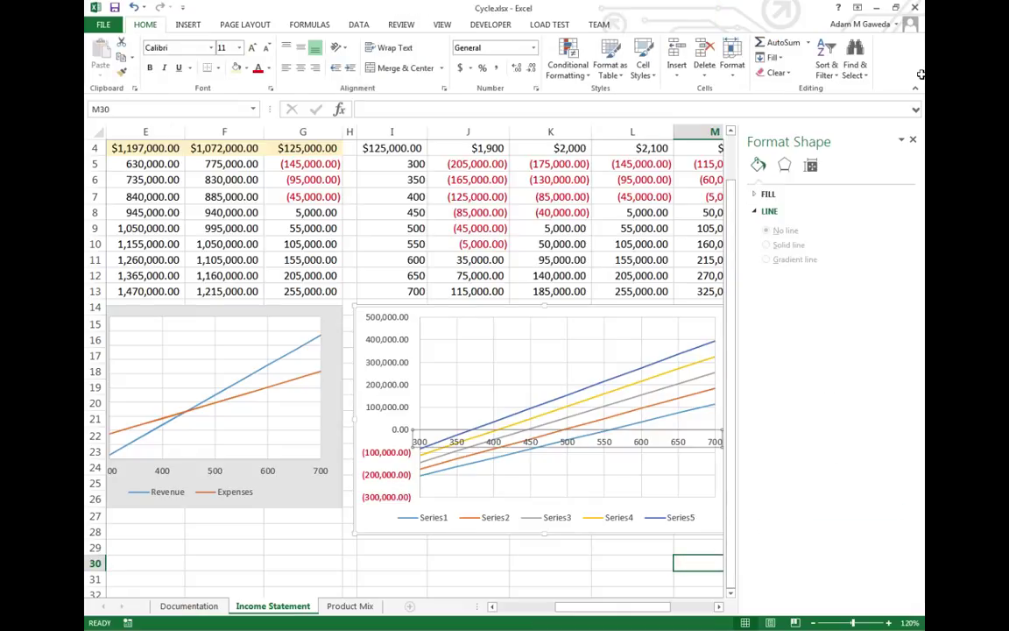
click(913, 140)
click(363, 308)
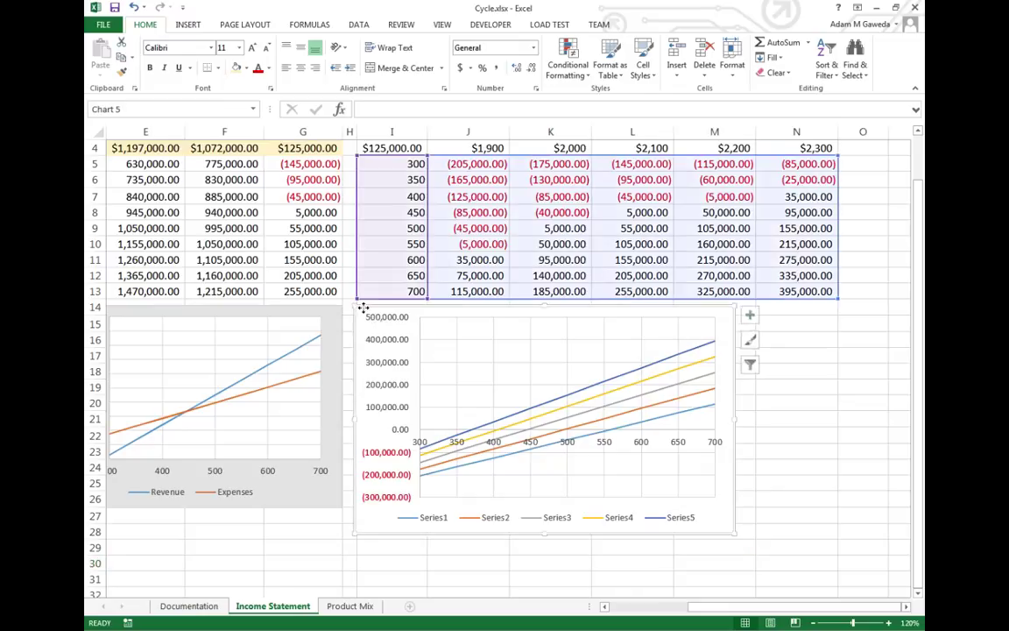
drag(366, 306, 364, 304)
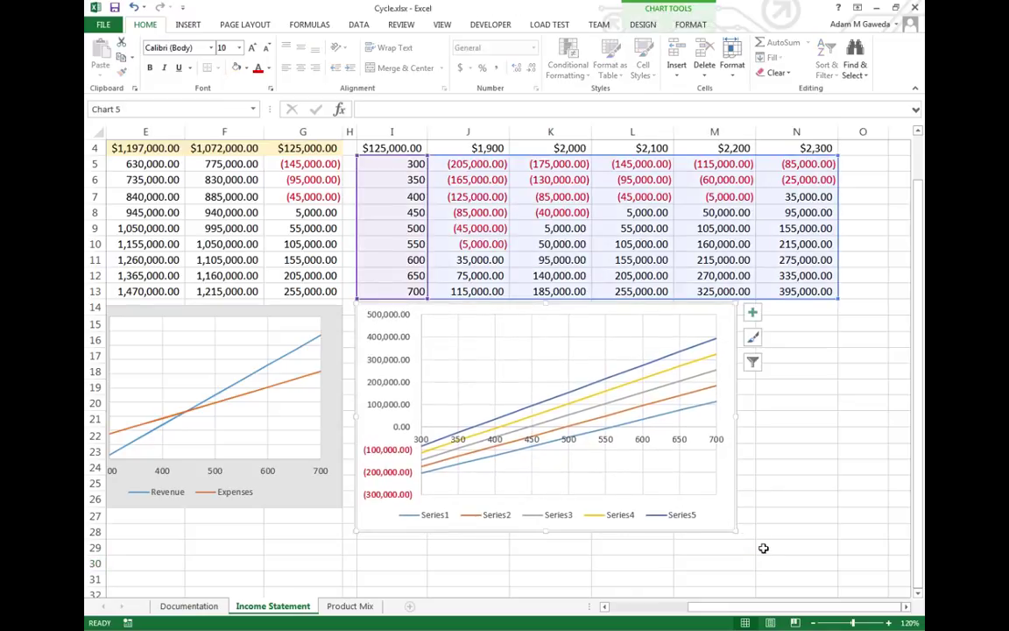
drag(735, 530, 837, 508)
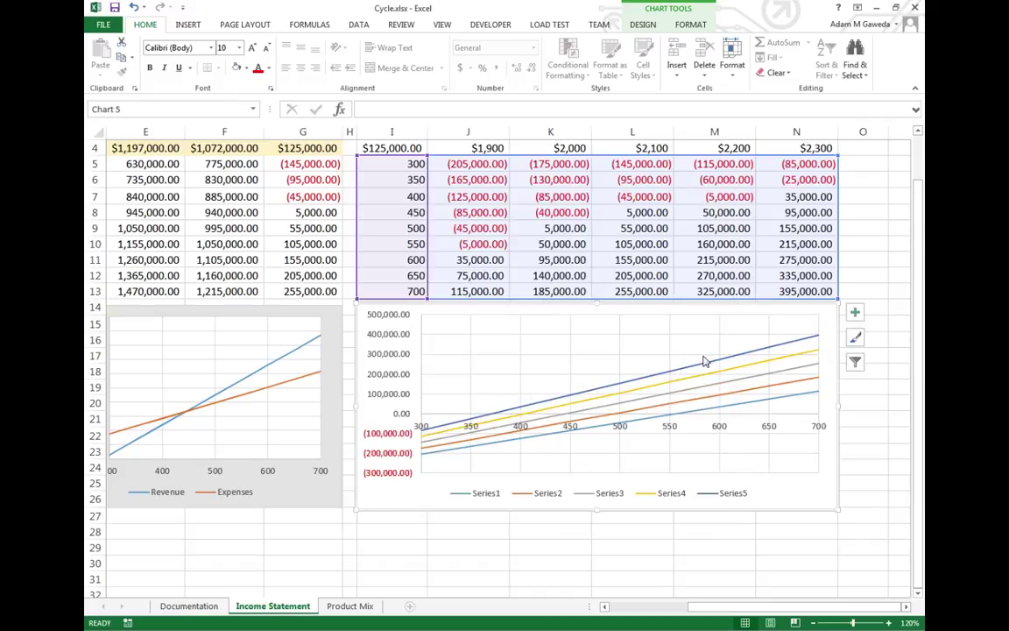
click(894, 413)
scroll(894, 413, up, 1)
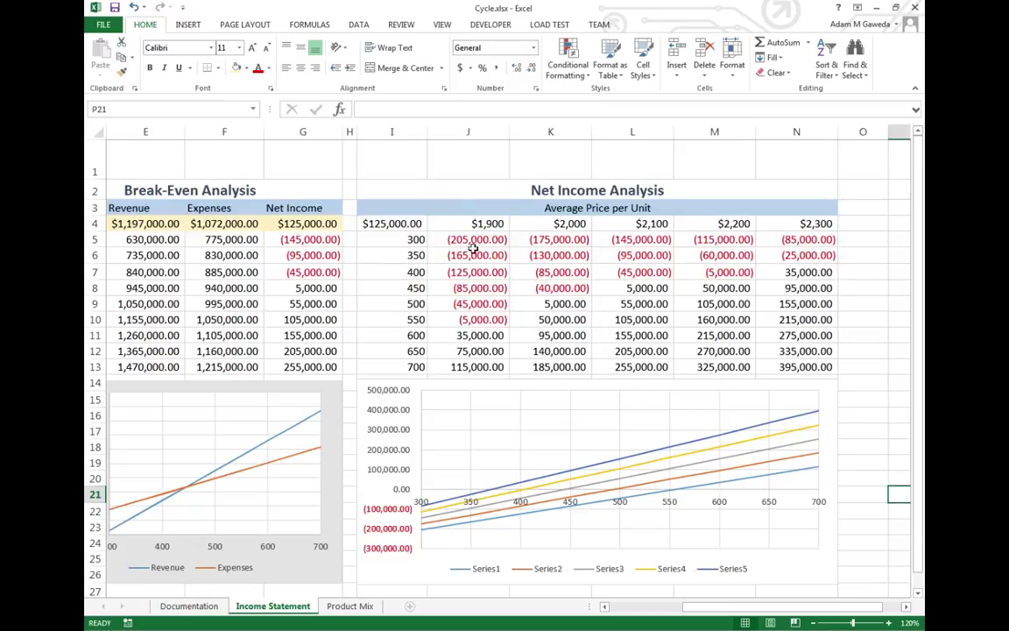
- Inspect the values and data table formulas in cells I5, J5 and K5
click(410, 240)
click(469, 241)
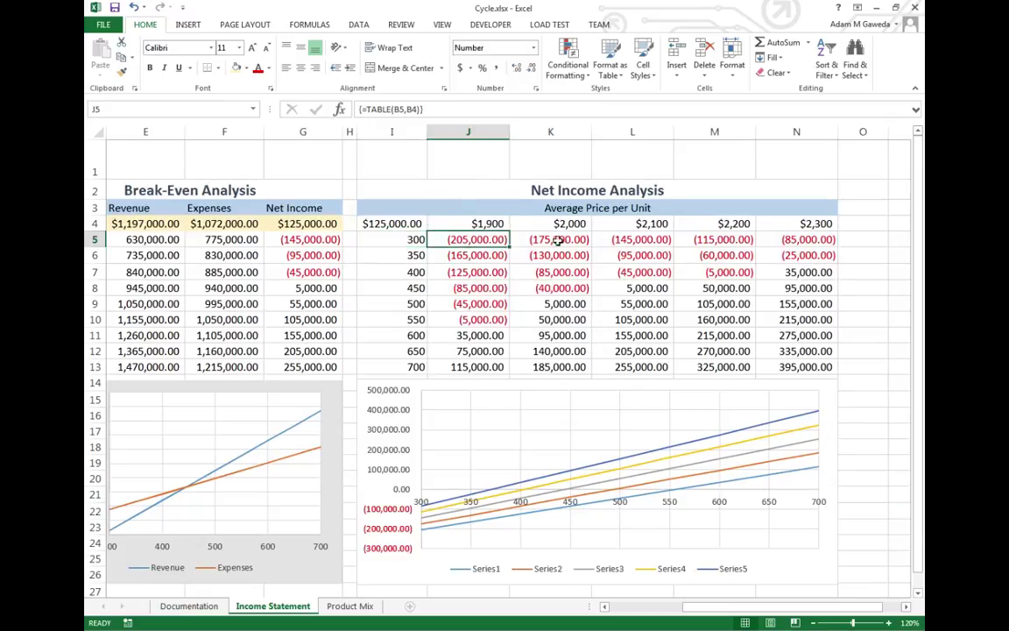
click(559, 241)
scroll(634, 350, down, 1)
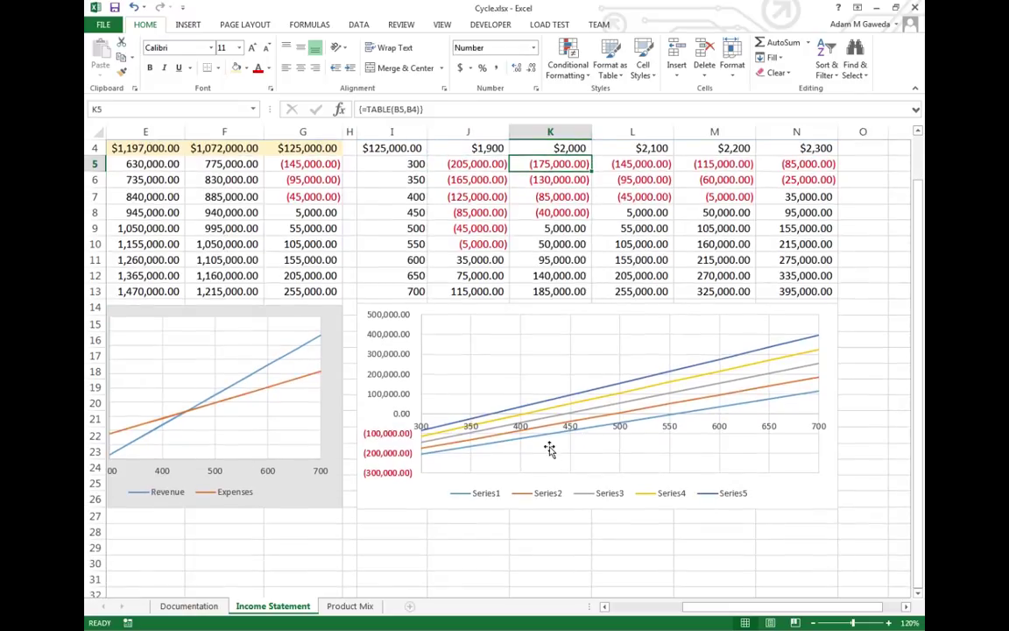
scroll(553, 447, up, 1)
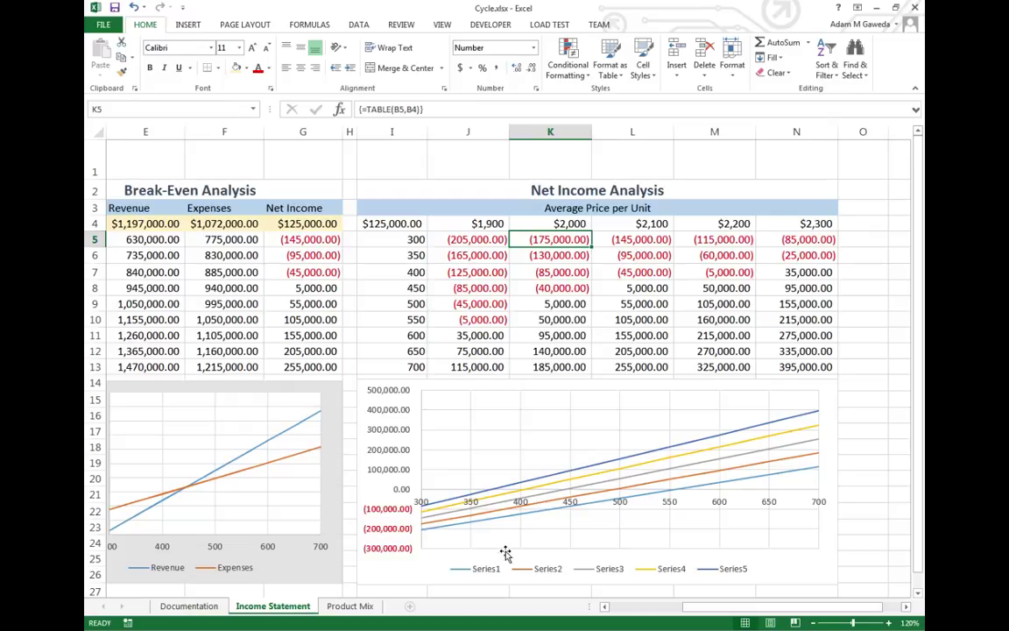
- Select the Net Income chart via its legend and switch to the Chart Tools Design tab
click(484, 569)
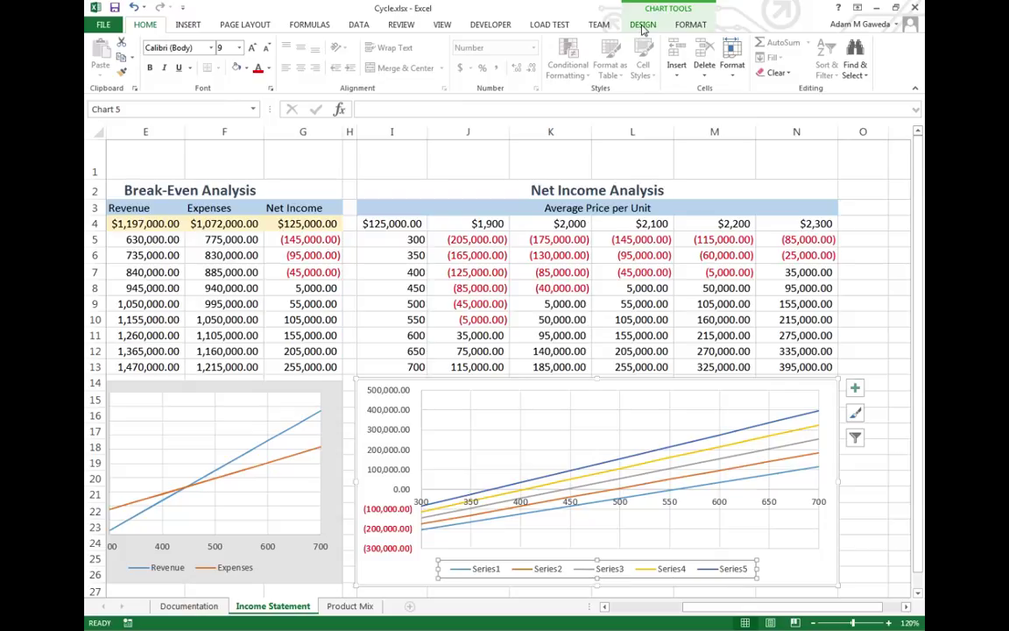
click(643, 25)
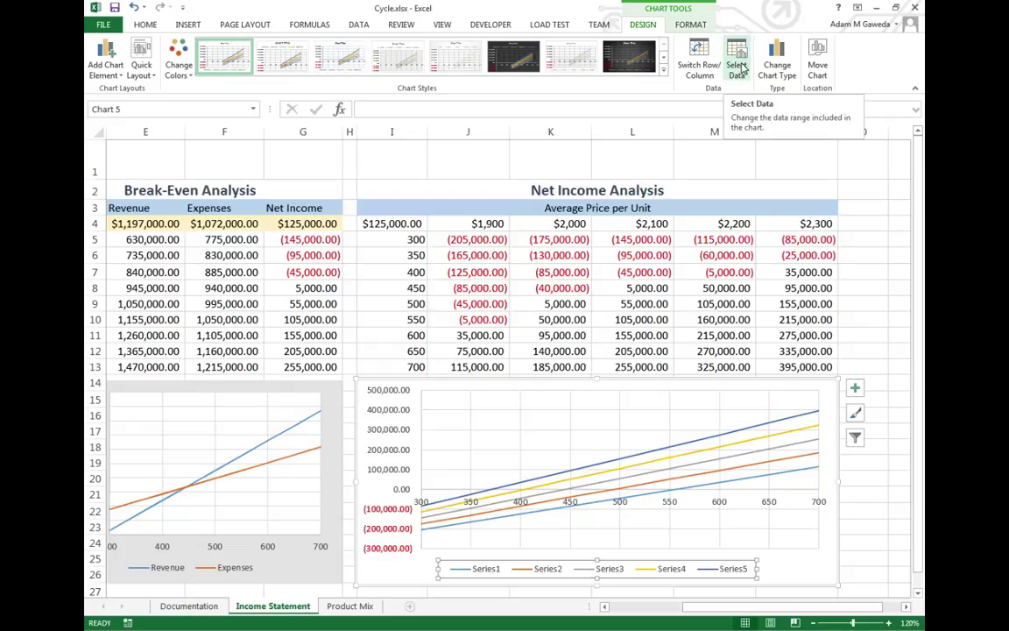
- In Select Data, name Series1 and Series2 from J4 ($1,900) and K4 ($2,000)
click(736, 68)
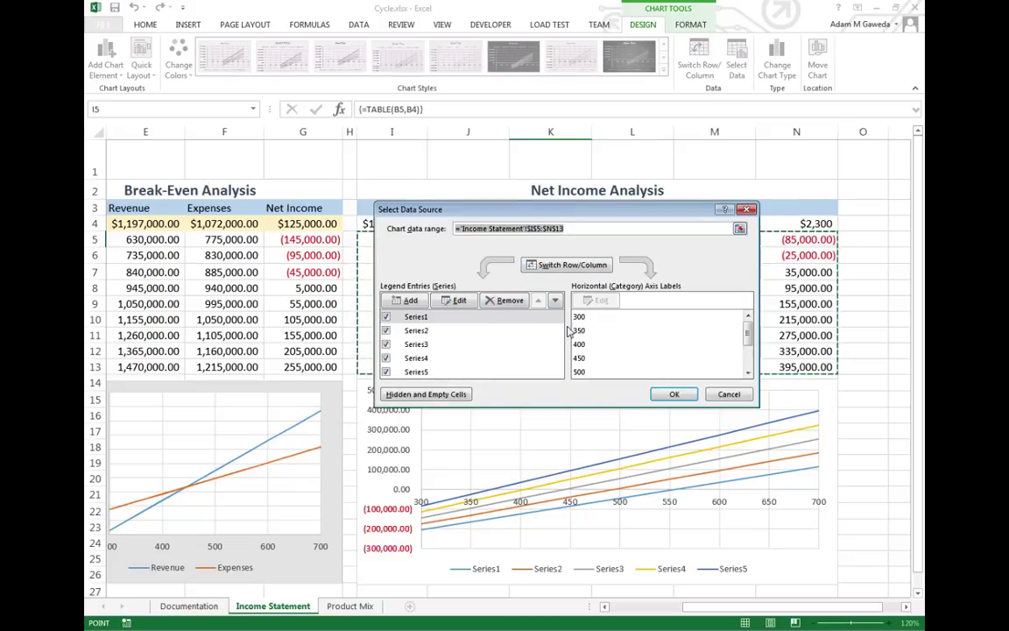
scroll(473, 339, down, 1)
scroll(473, 339, up, 1)
click(422, 319)
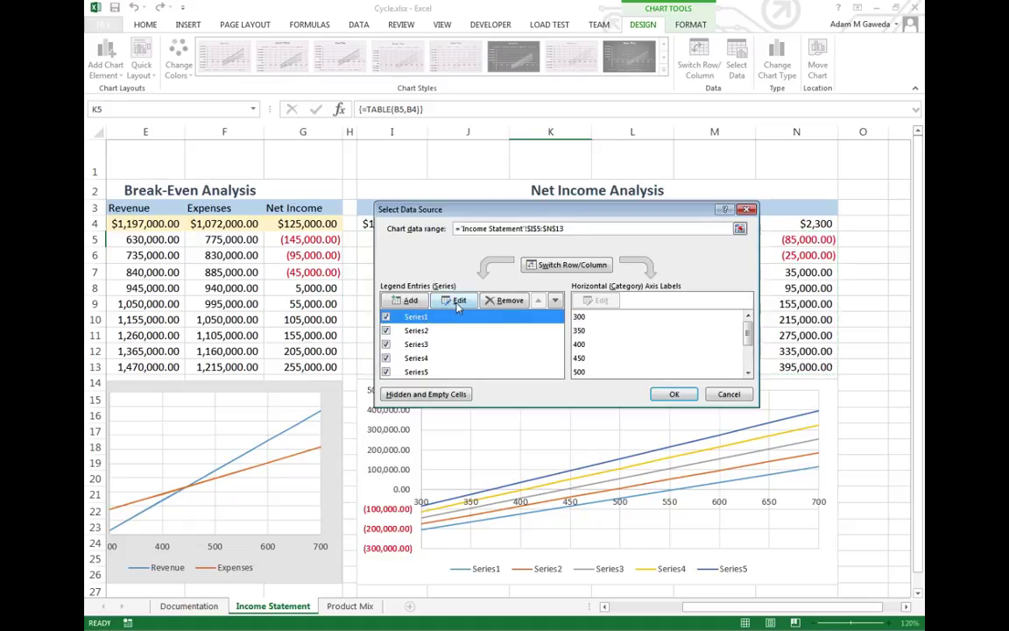
click(458, 301)
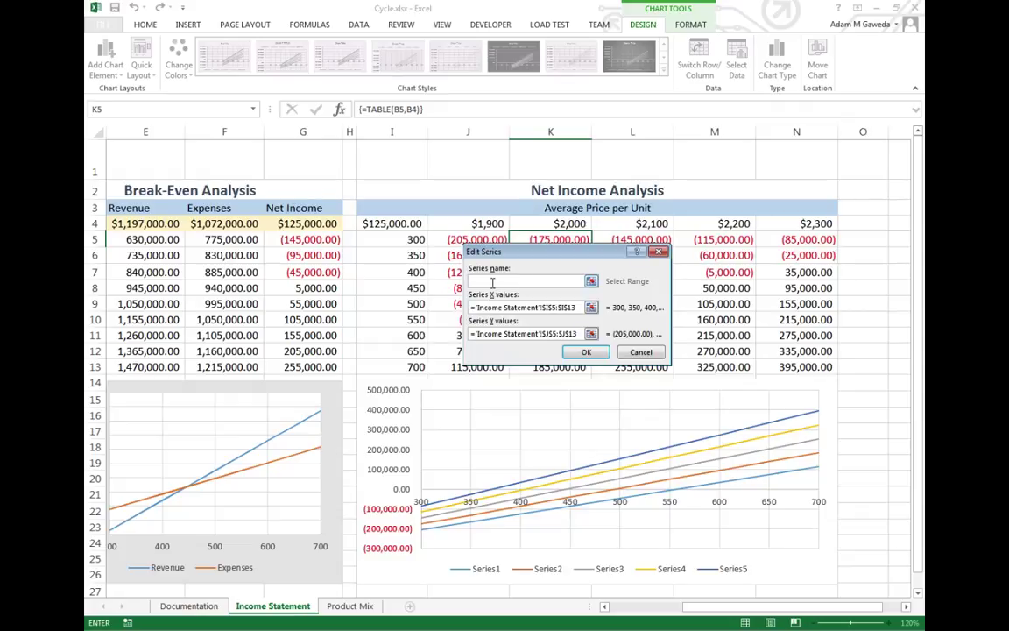
drag(525, 260, 536, 301)
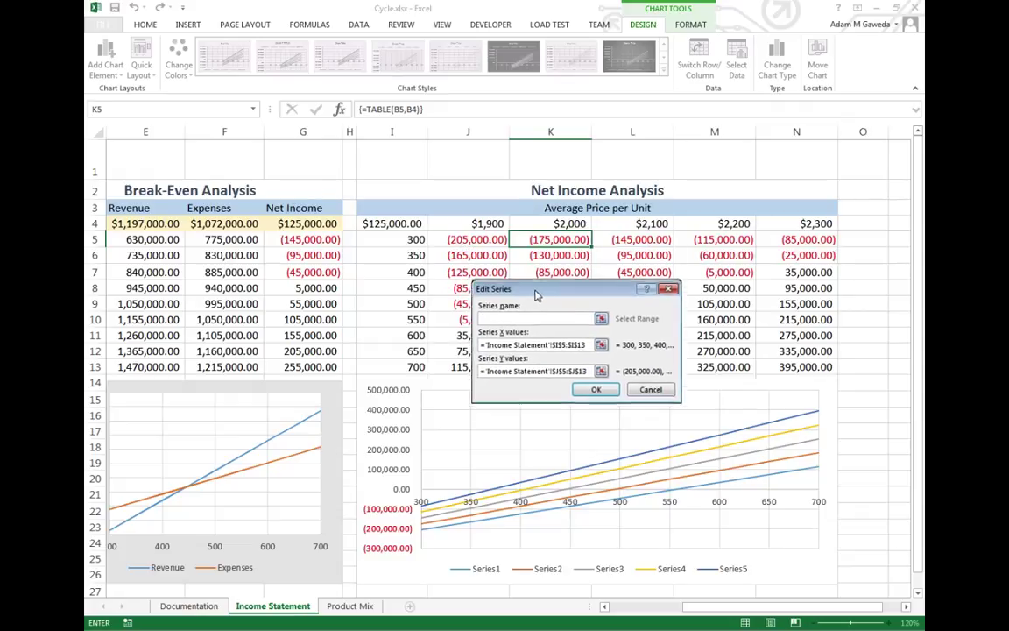
click(484, 225)
click(597, 393)
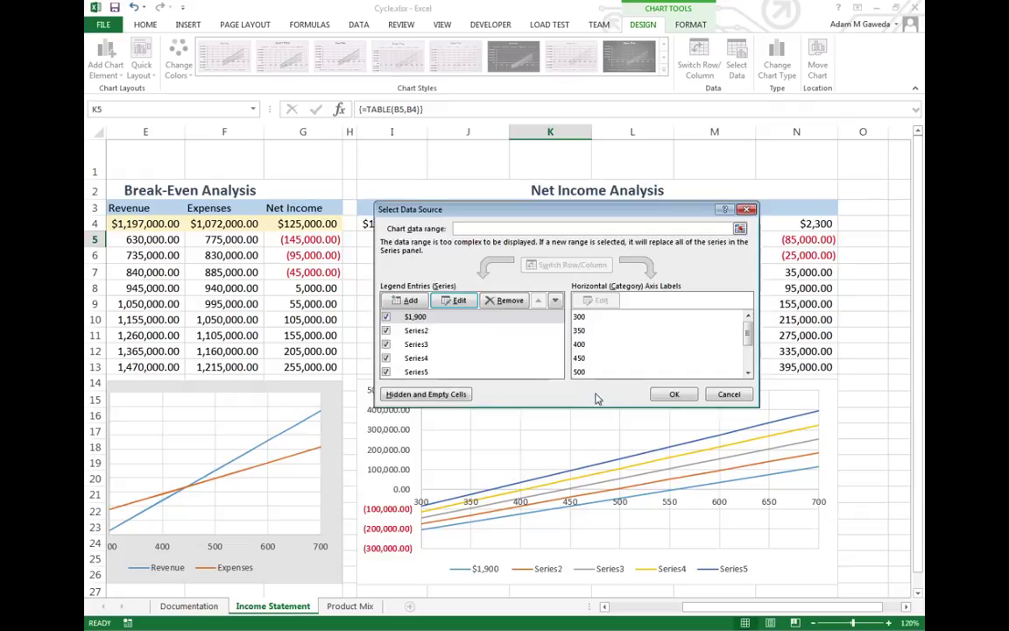
click(431, 331)
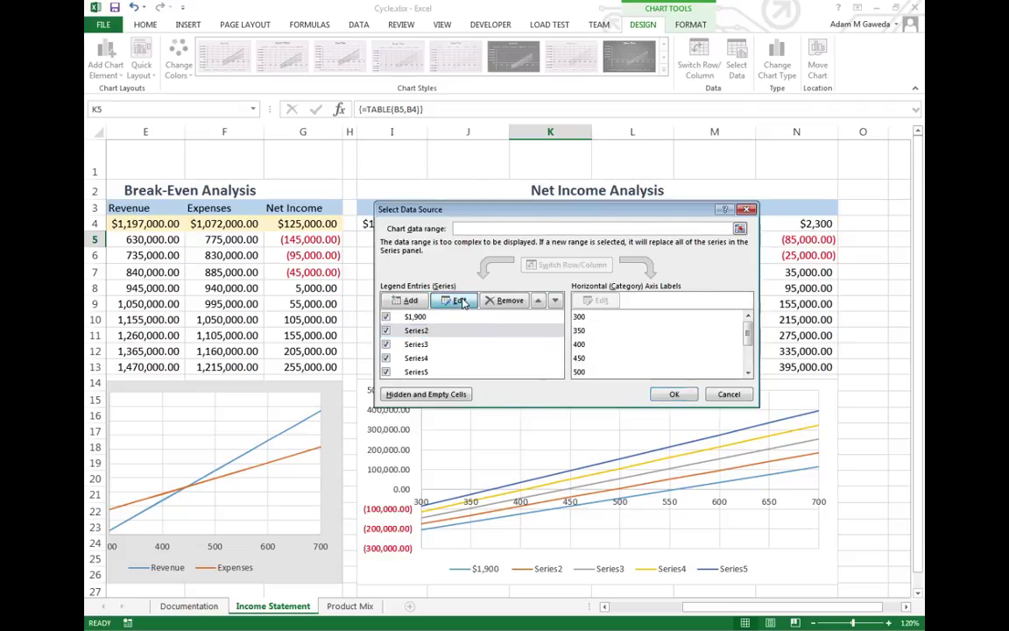
click(458, 300)
click(565, 224)
click(594, 392)
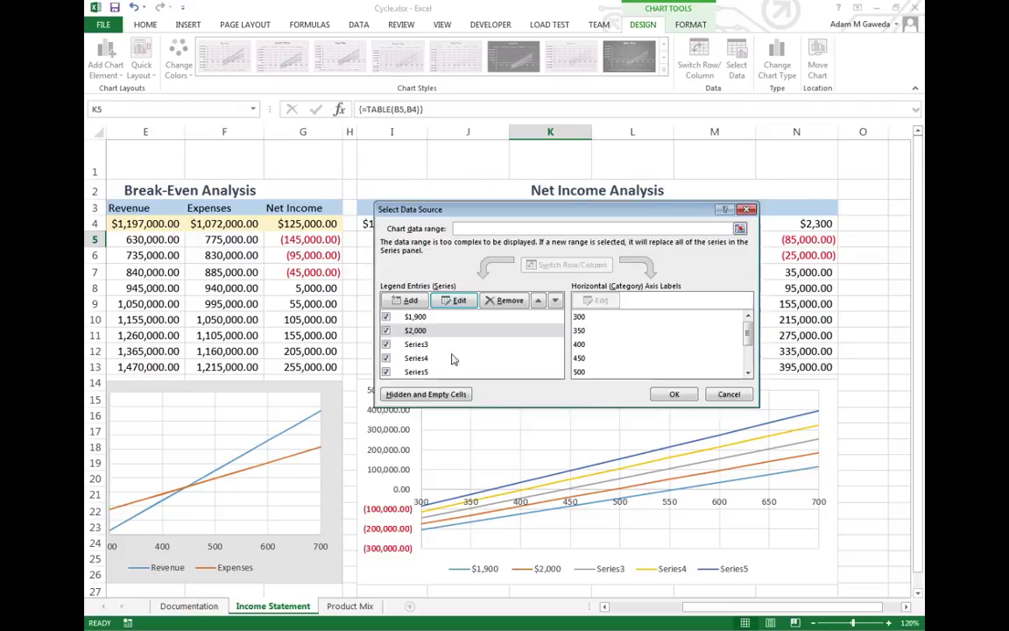
- Name Series3–5 from L4, M4 and N4 ($2,100, $2,200, $2,300) and apply
click(419, 345)
click(457, 301)
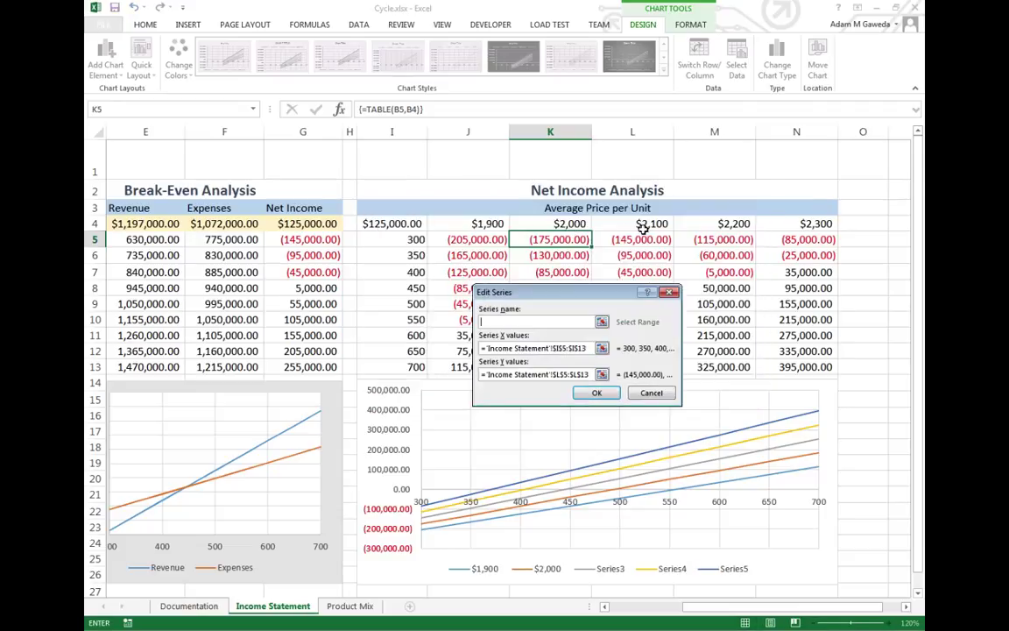
click(648, 223)
click(597, 392)
click(419, 356)
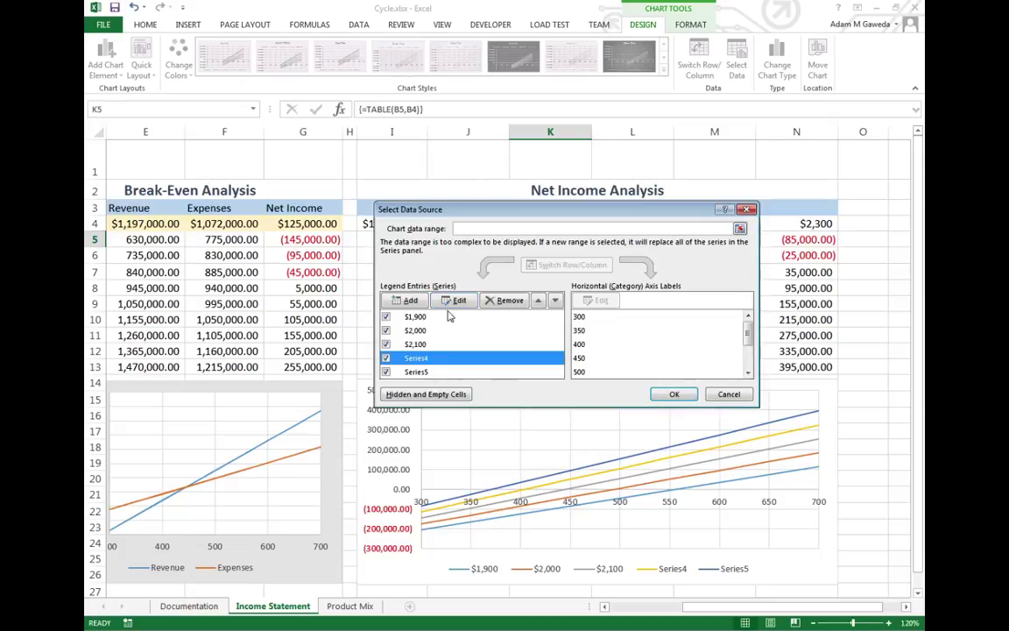
click(457, 301)
click(709, 224)
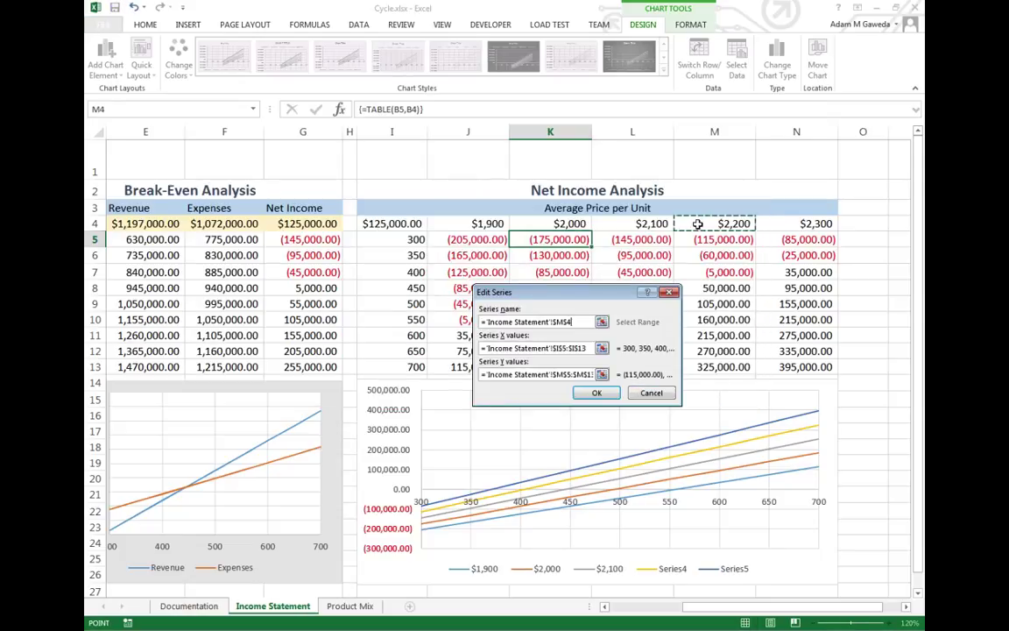
click(597, 393)
click(418, 371)
click(457, 301)
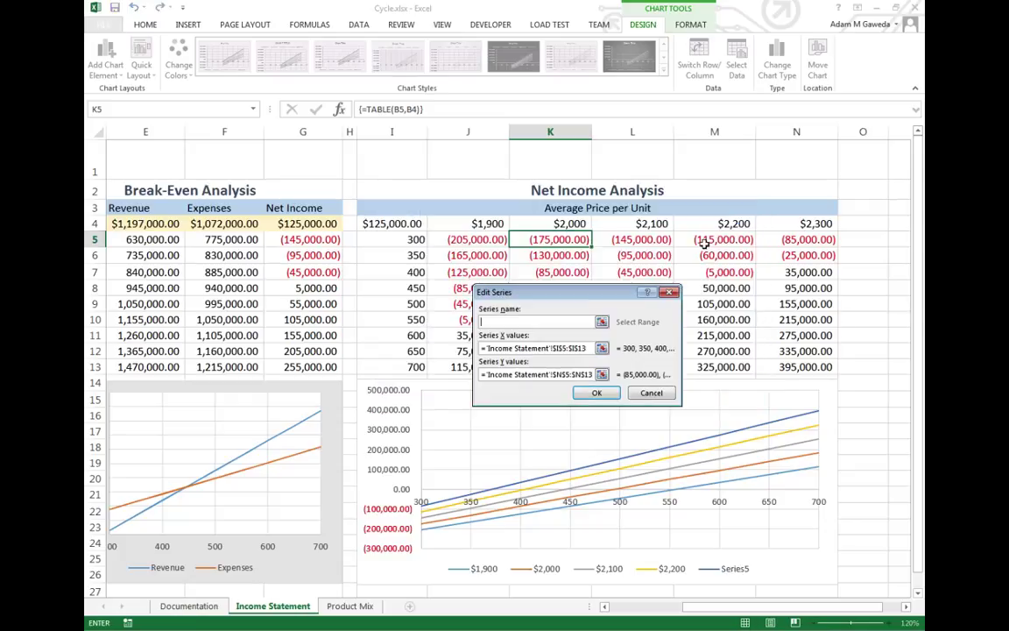
click(803, 226)
click(597, 393)
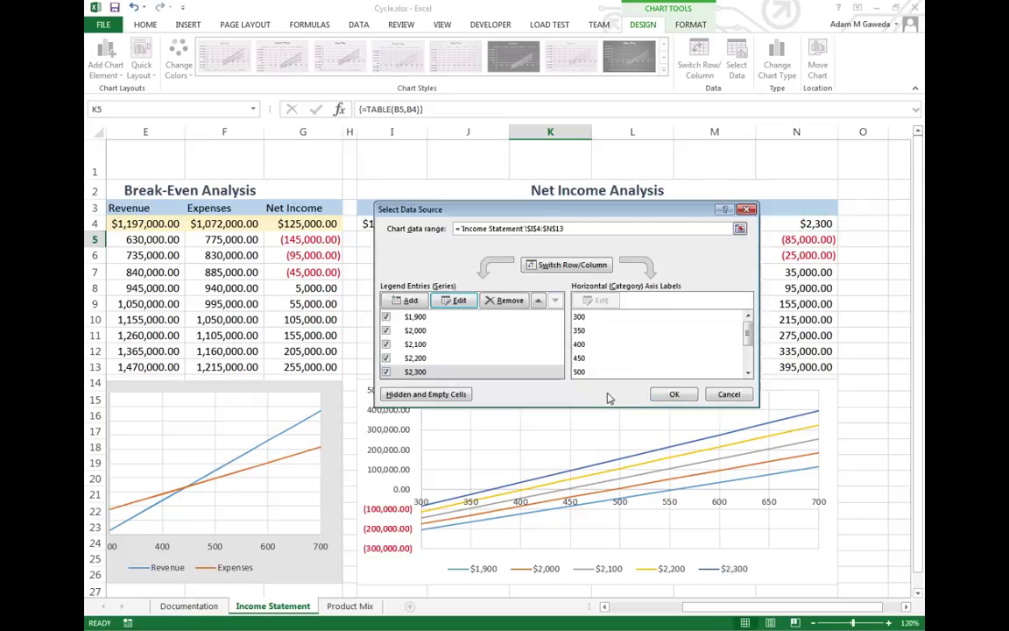
click(681, 396)
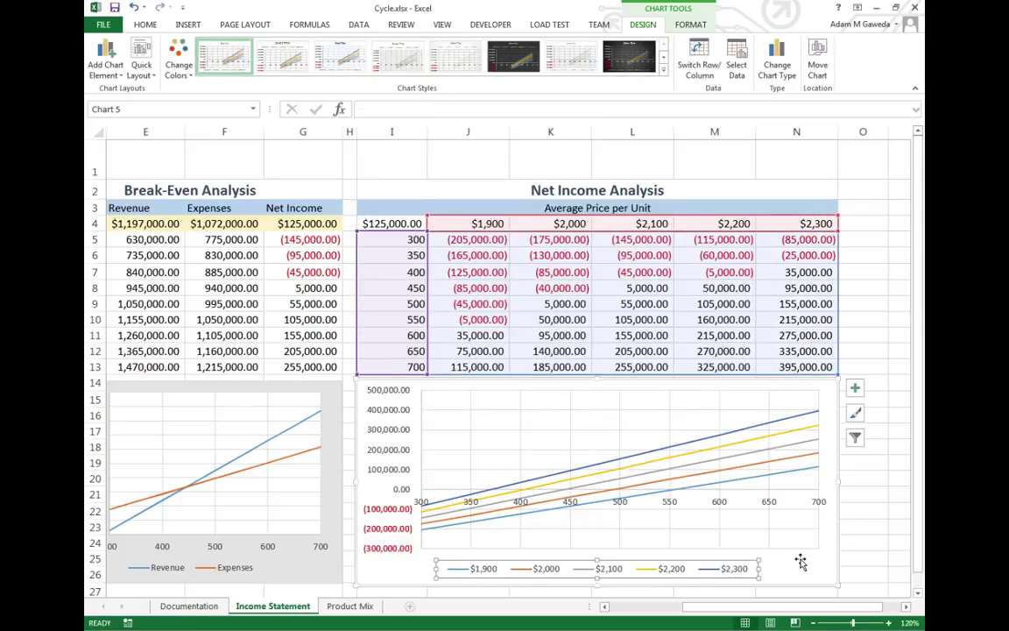